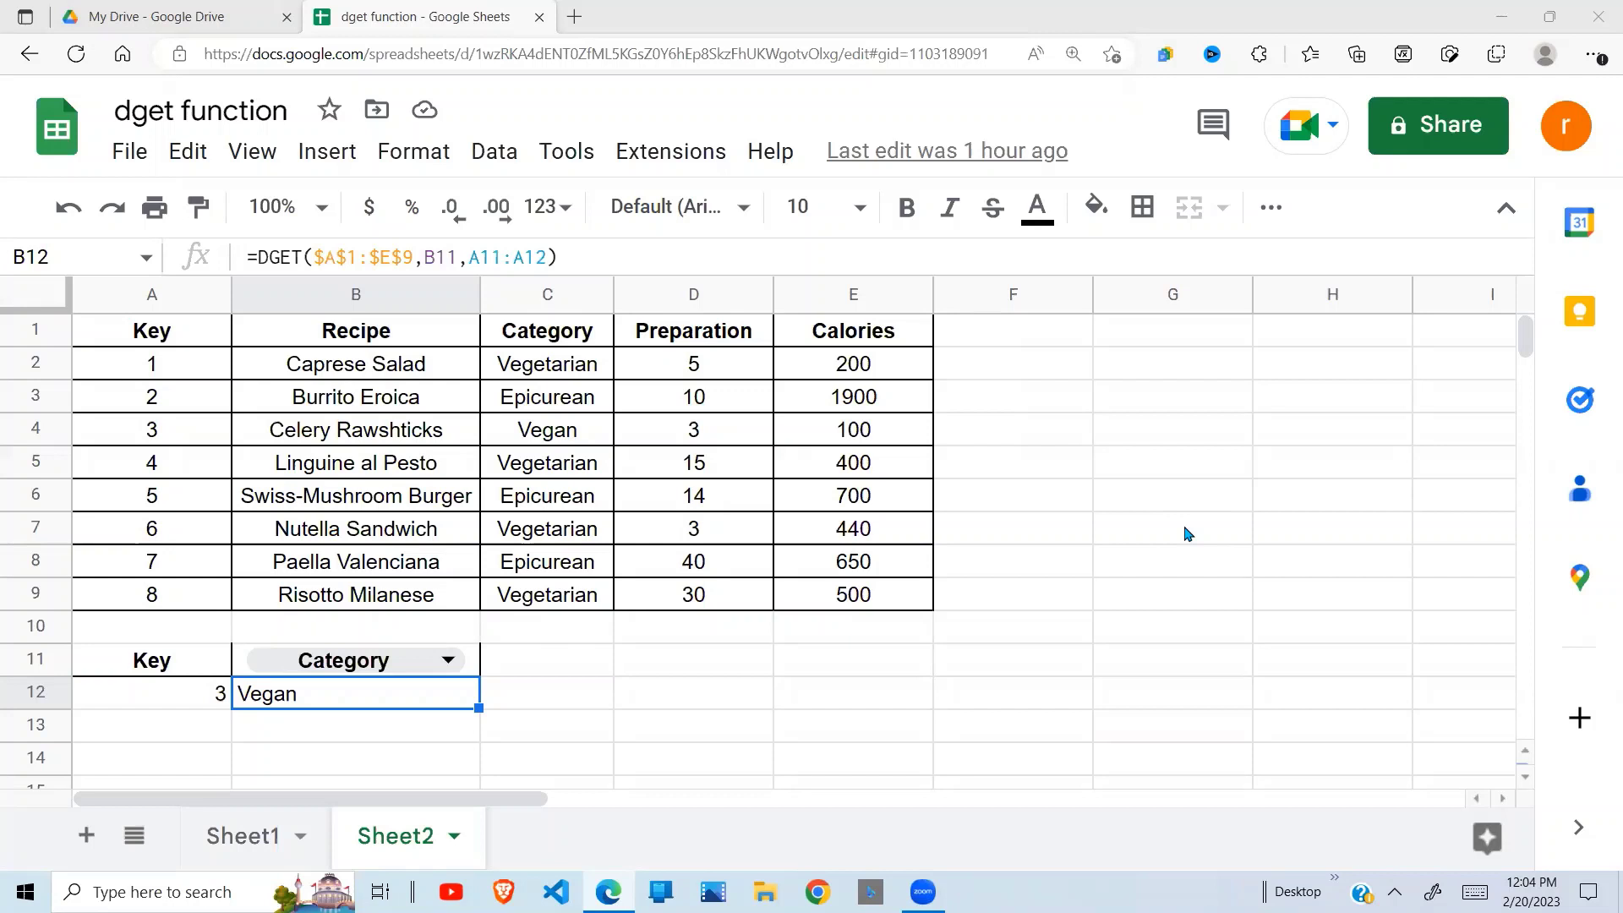
# - Begin a practice =dget( formula in G3 and expand the hint explaining database, field and criteria
pyautogui.click(925, 695)
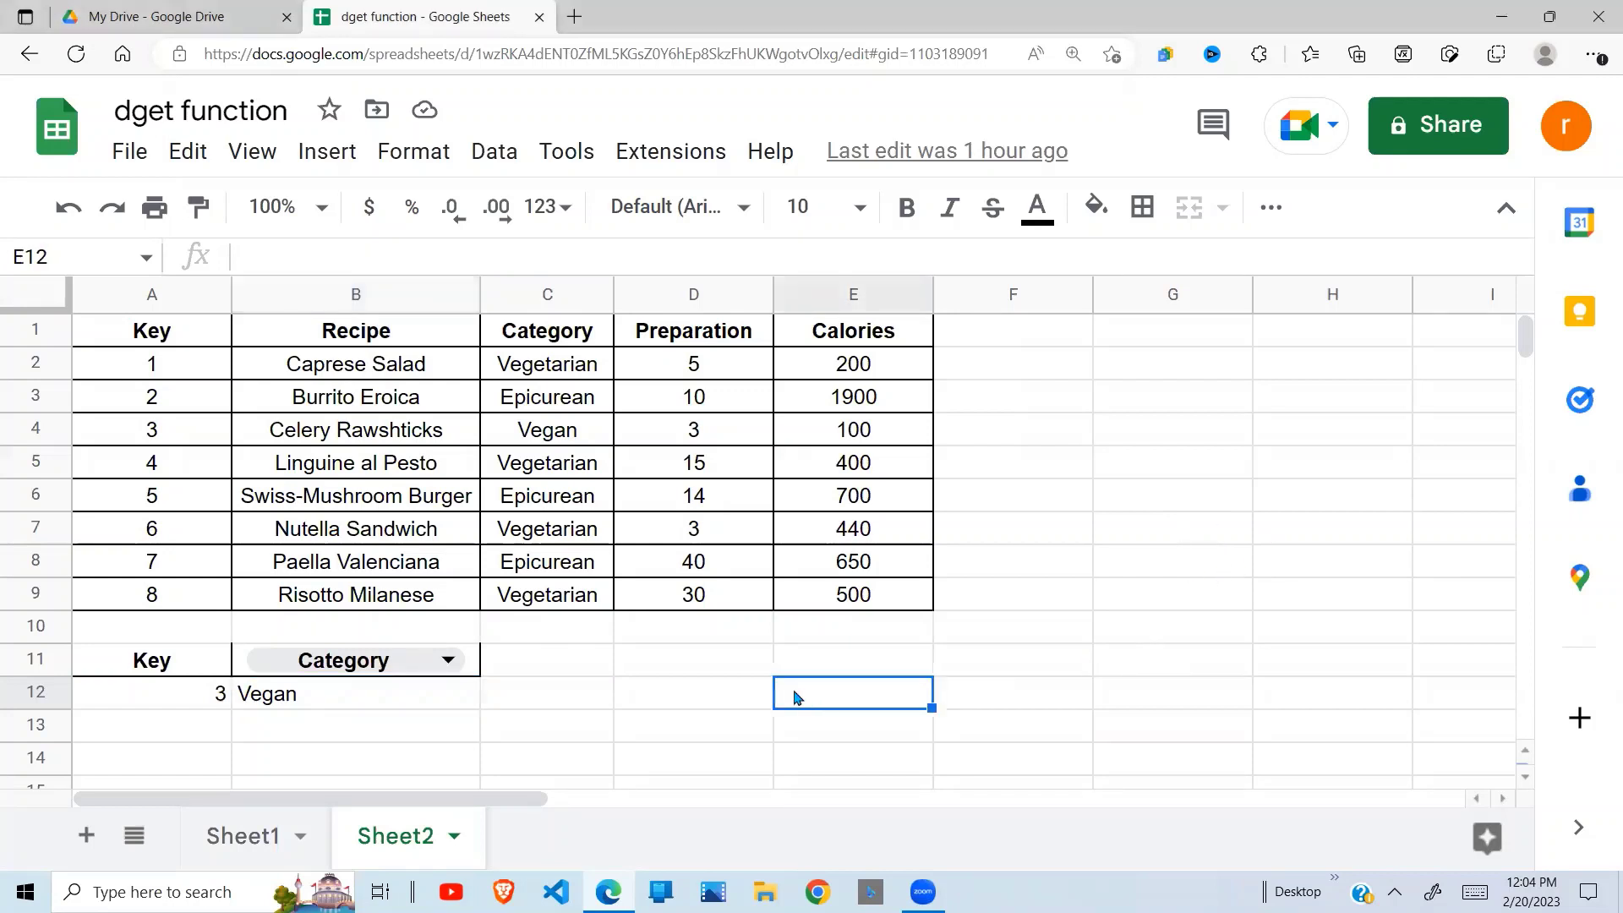
pyautogui.click(855, 665)
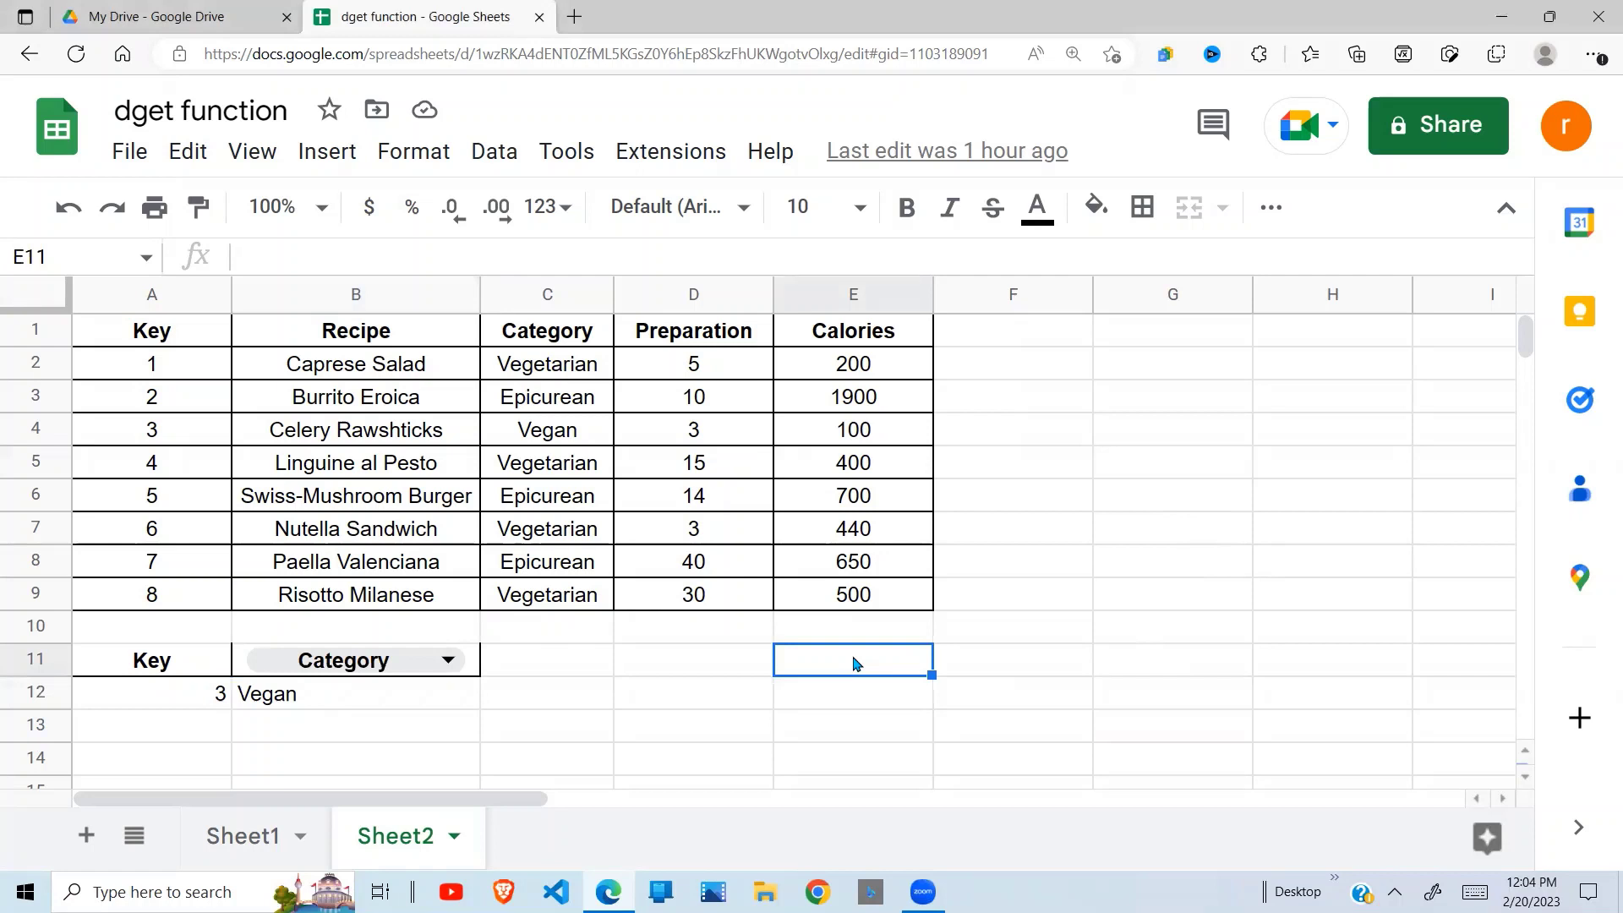
pyautogui.click(1139, 396)
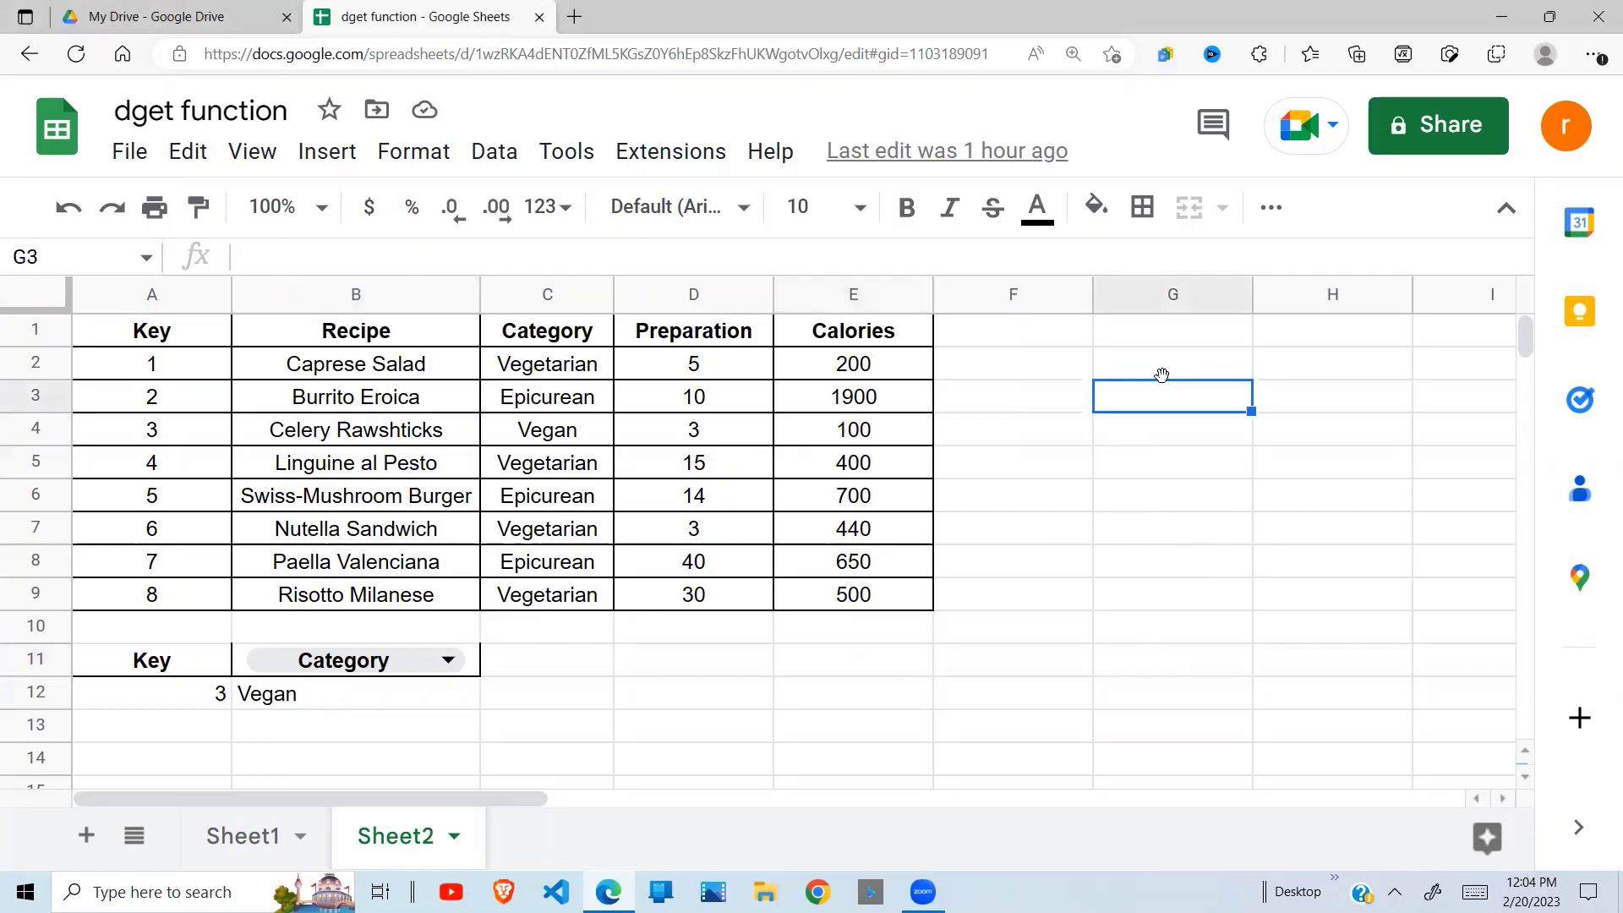
pyautogui.write('=dget')
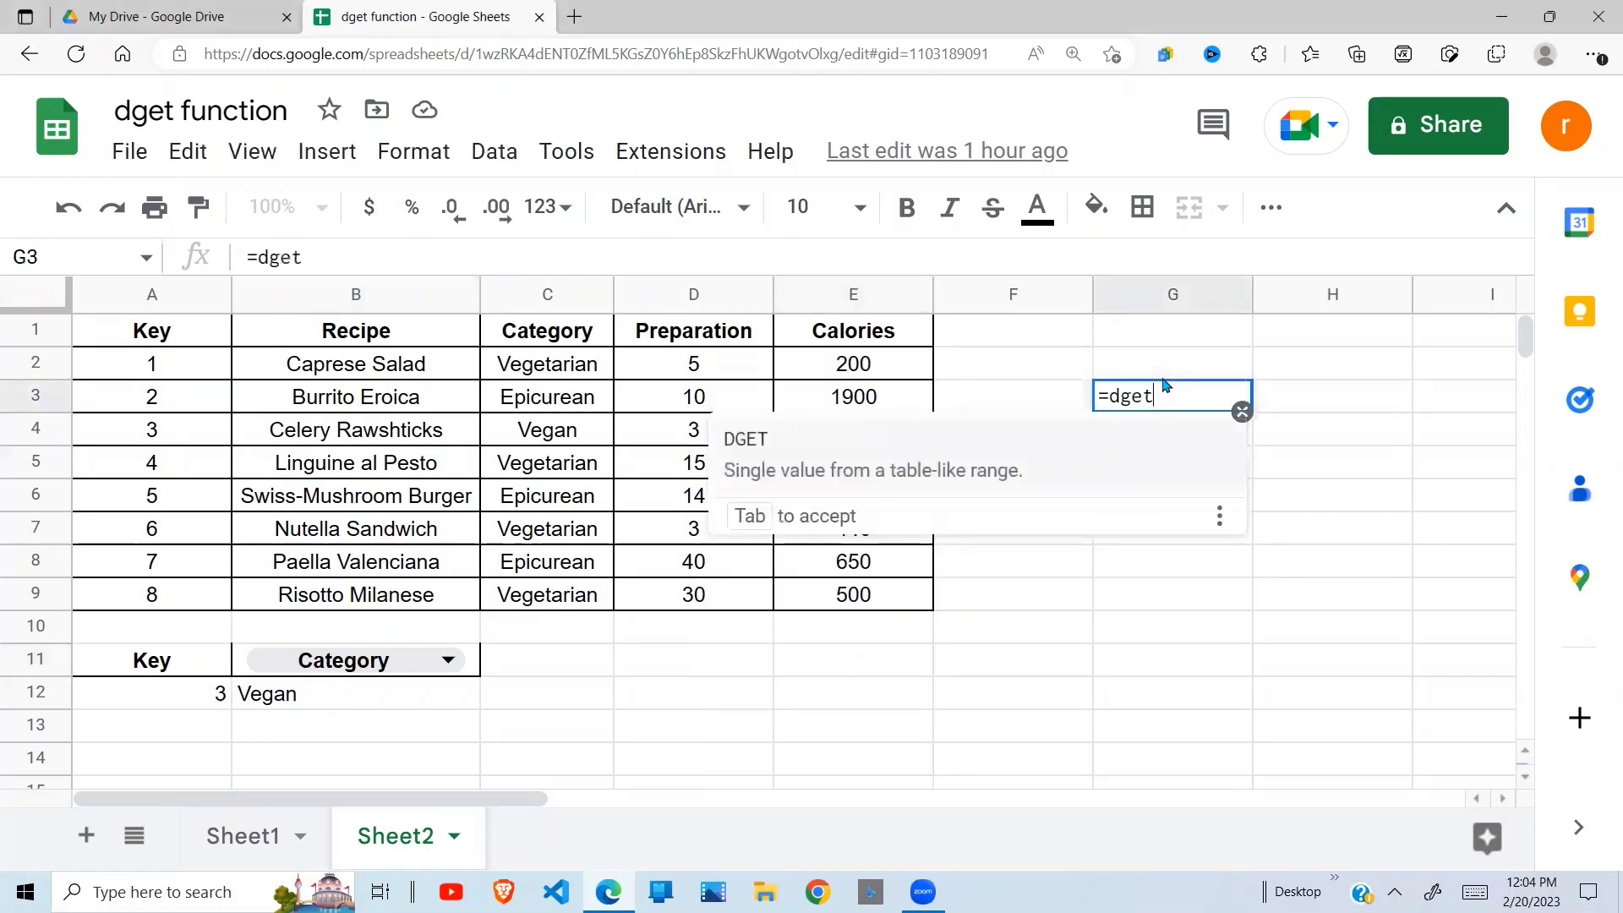
pyautogui.write('(')
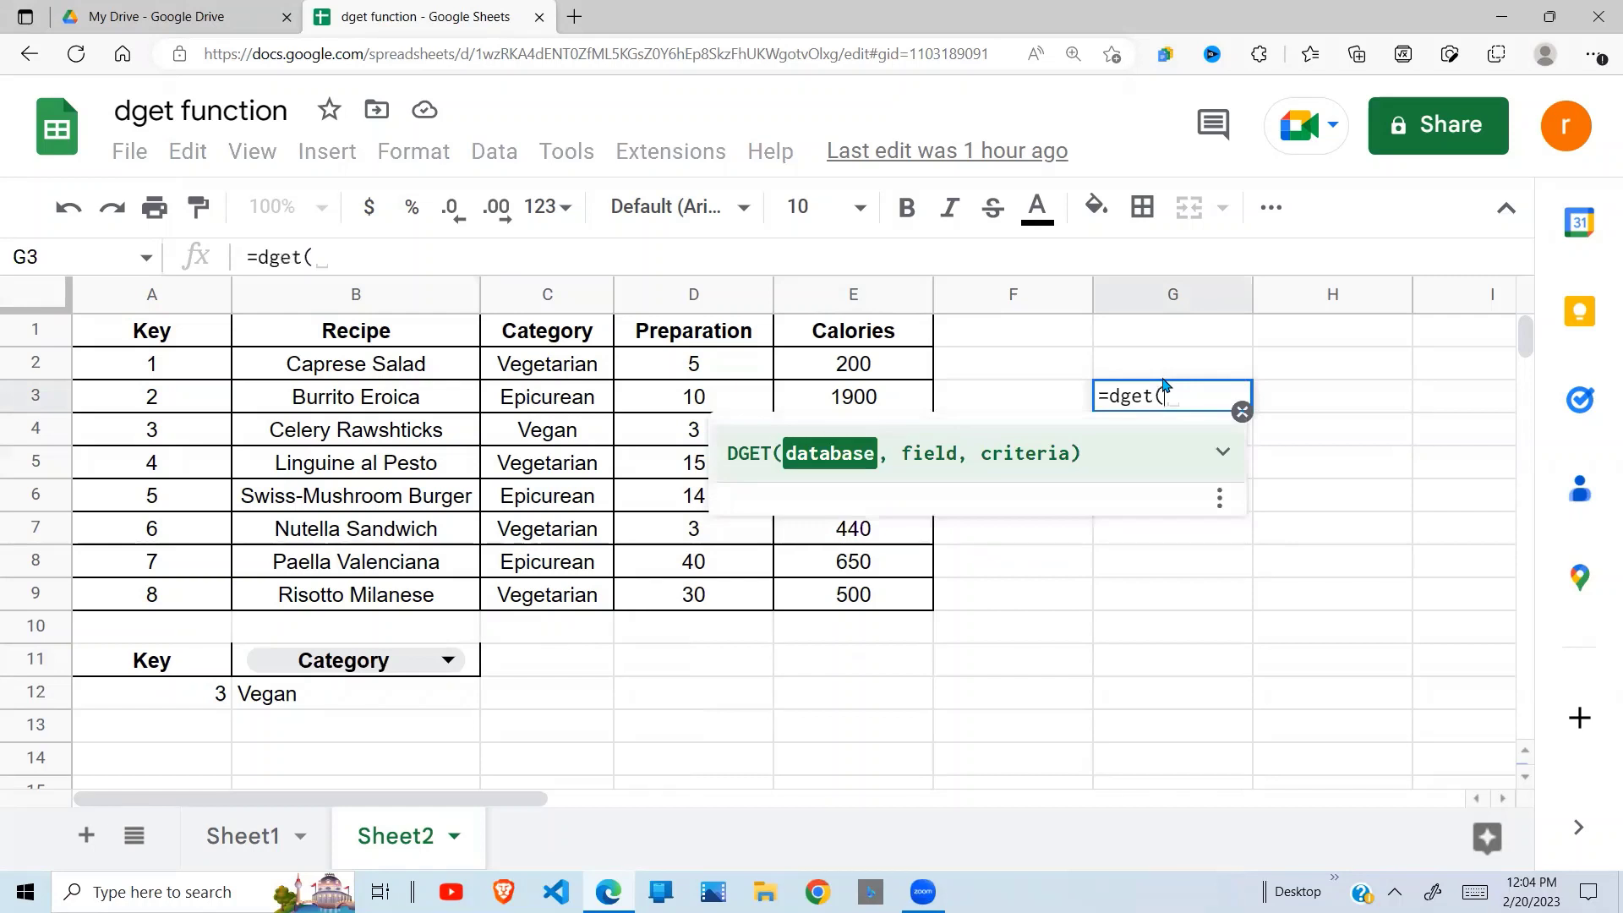
pyautogui.click(1224, 457)
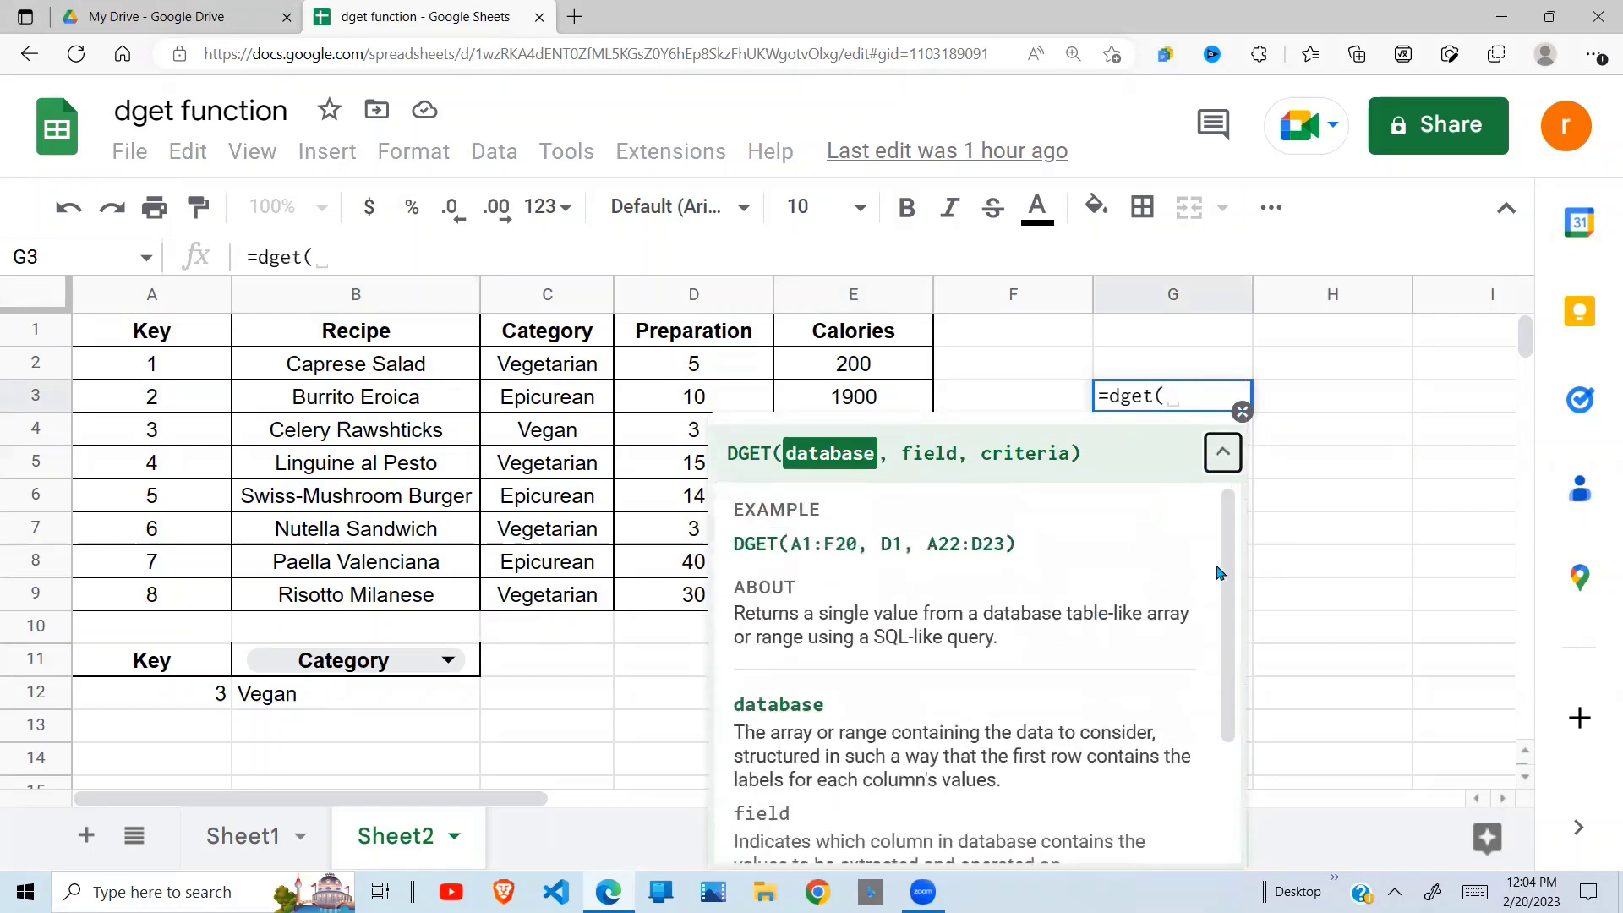
pyautogui.scroll(-2, 1231, 548)
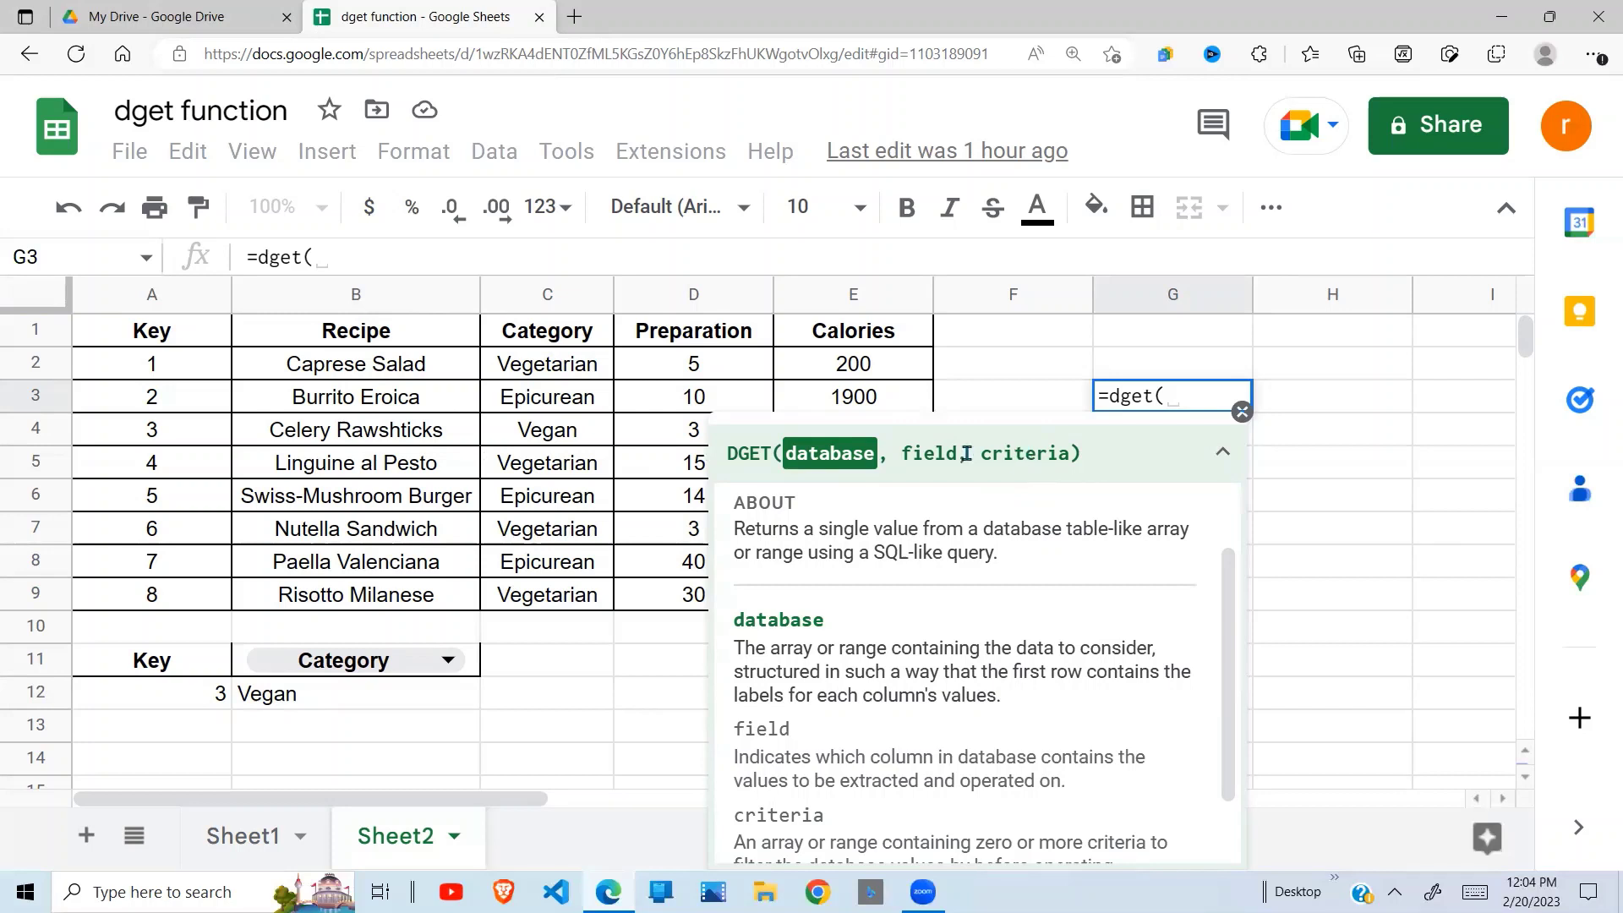
# - Collapse the help and select A1:E9 as the database argument, giving =dget(A1:E9 in G3
pyautogui.click(1222, 451)
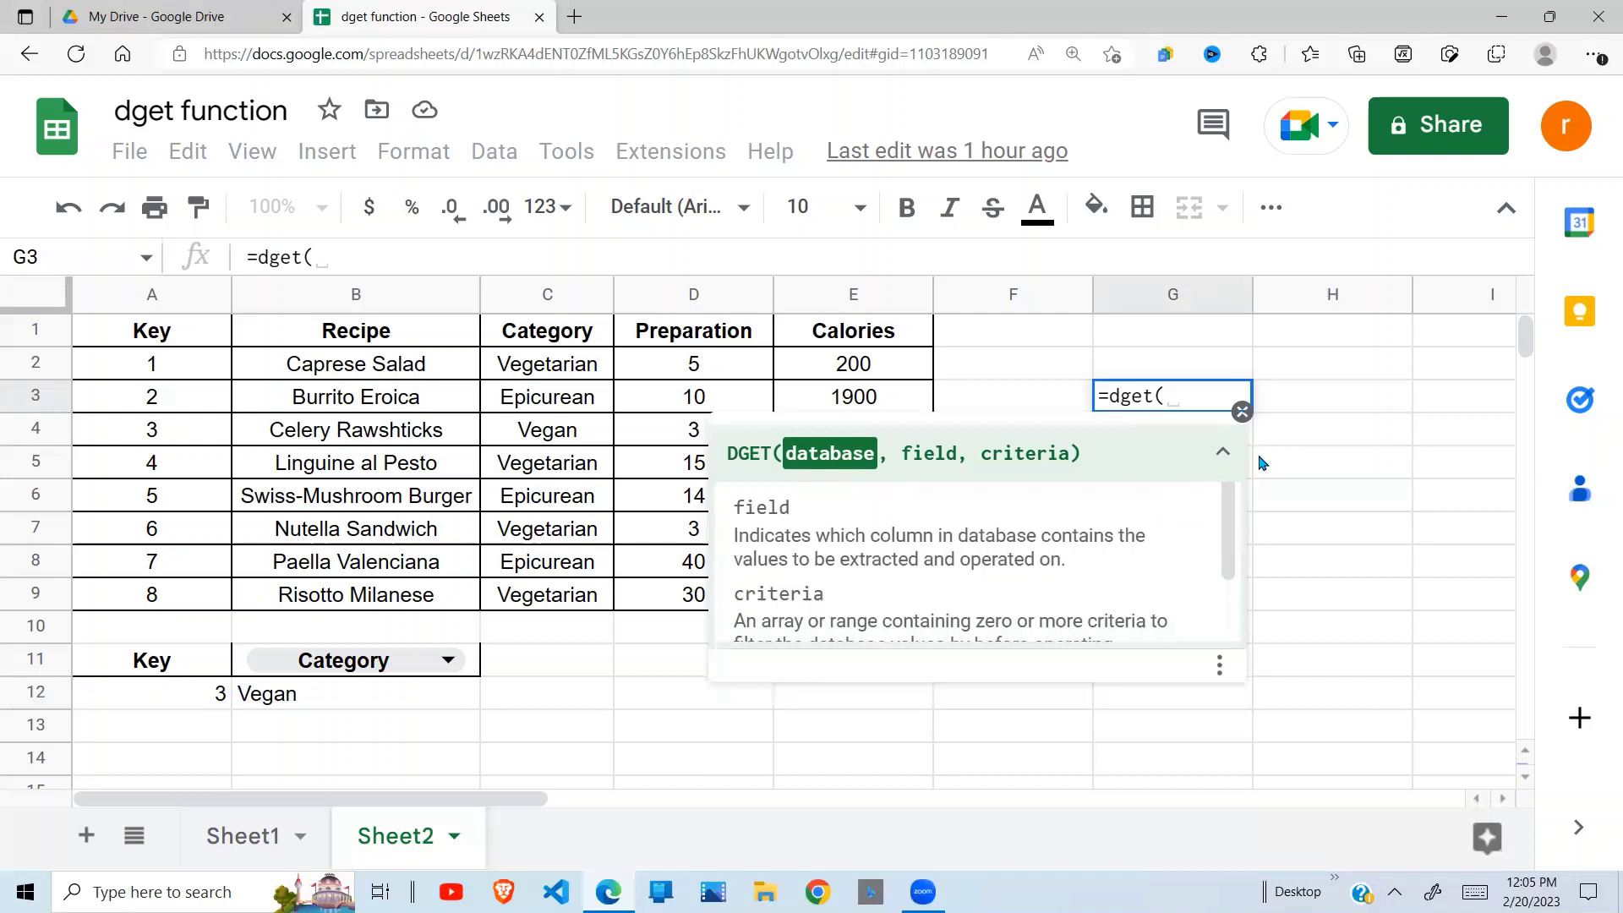
pyautogui.click(473, 490)
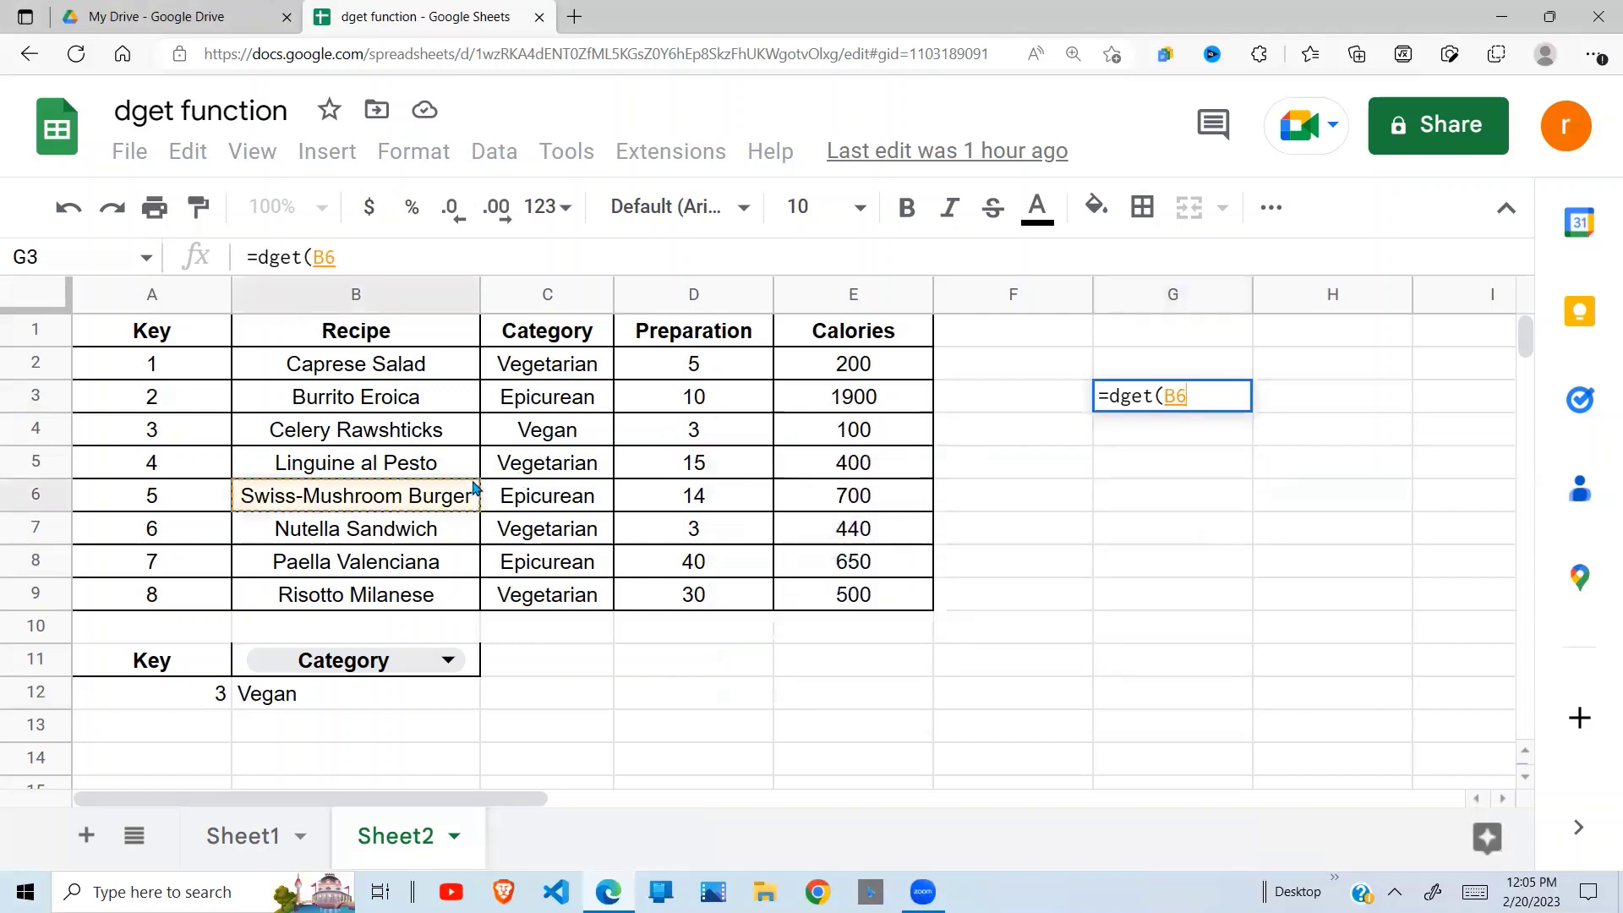
pyautogui.click(372, 427)
pyautogui.moveTo(113, 338); pyautogui.dragTo(870, 597)
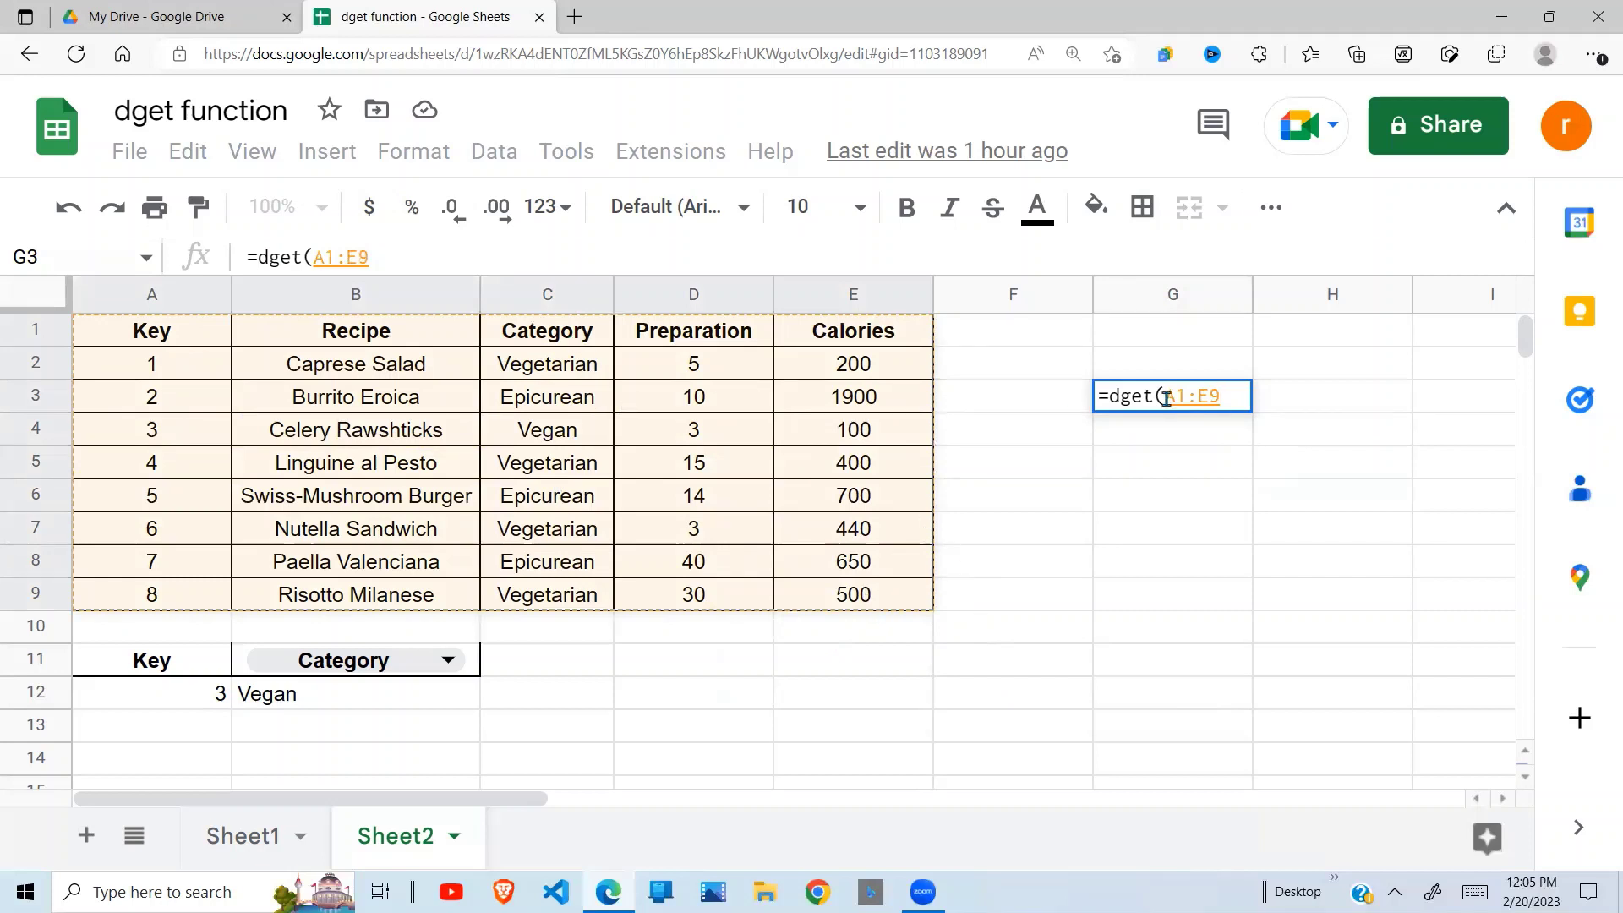
pyautogui.click(1225, 398)
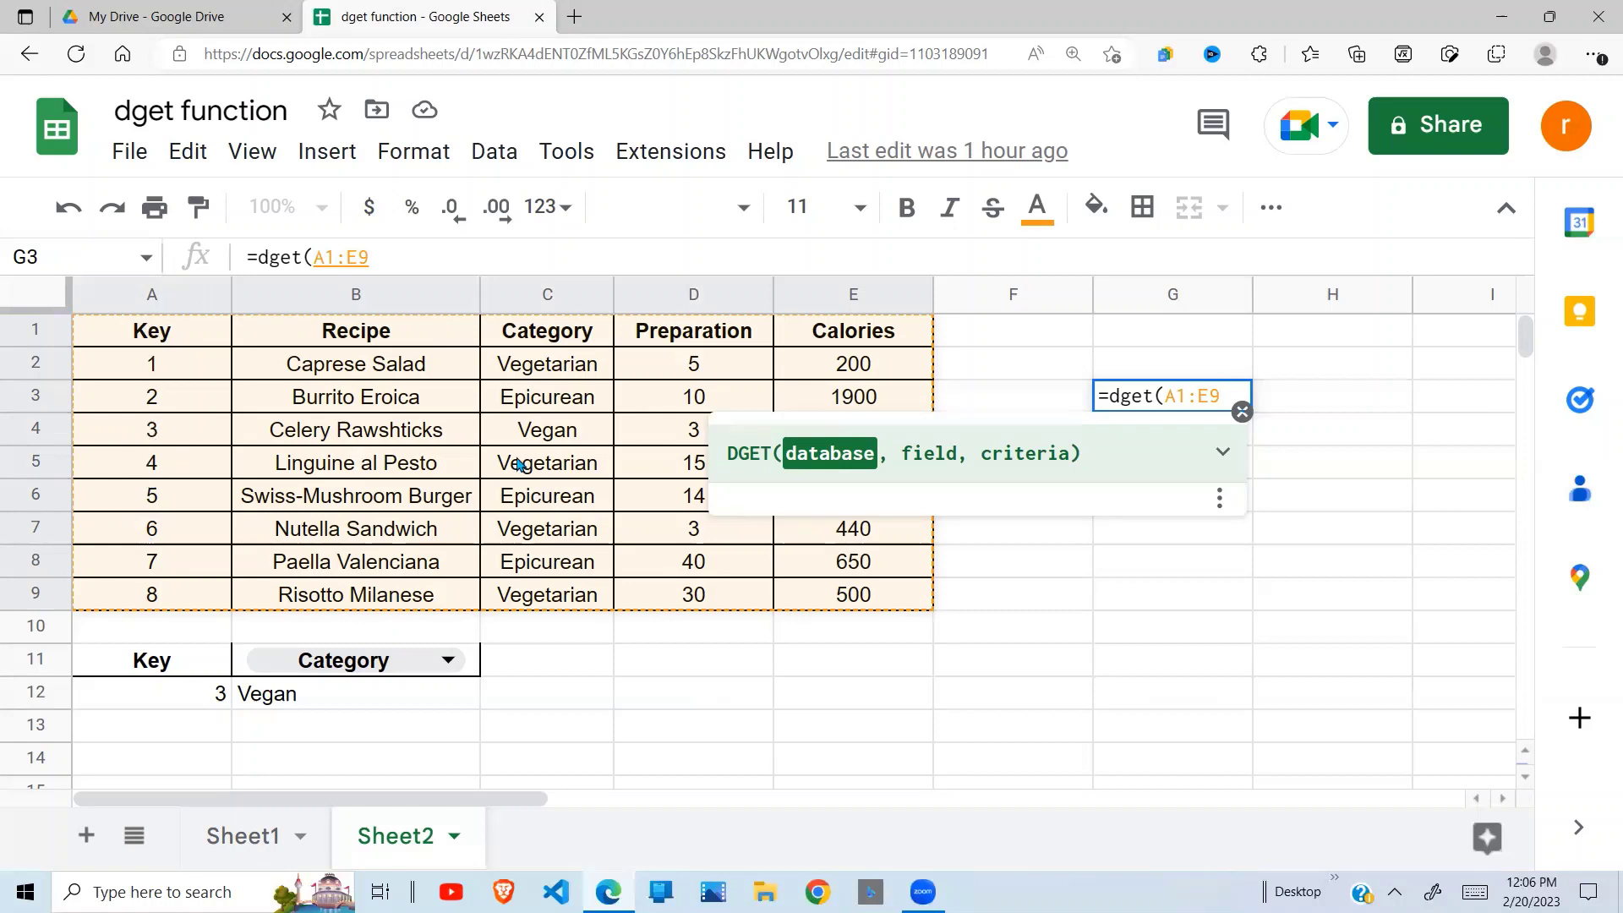
# - Clear the practice formula from G3 and delete the existing DGET formula in B12
pyautogui.press('BackSpace')
pyautogui.press('BackSpace')
pyautogui.press('BackSpace')
pyautogui.press('BackSpace')
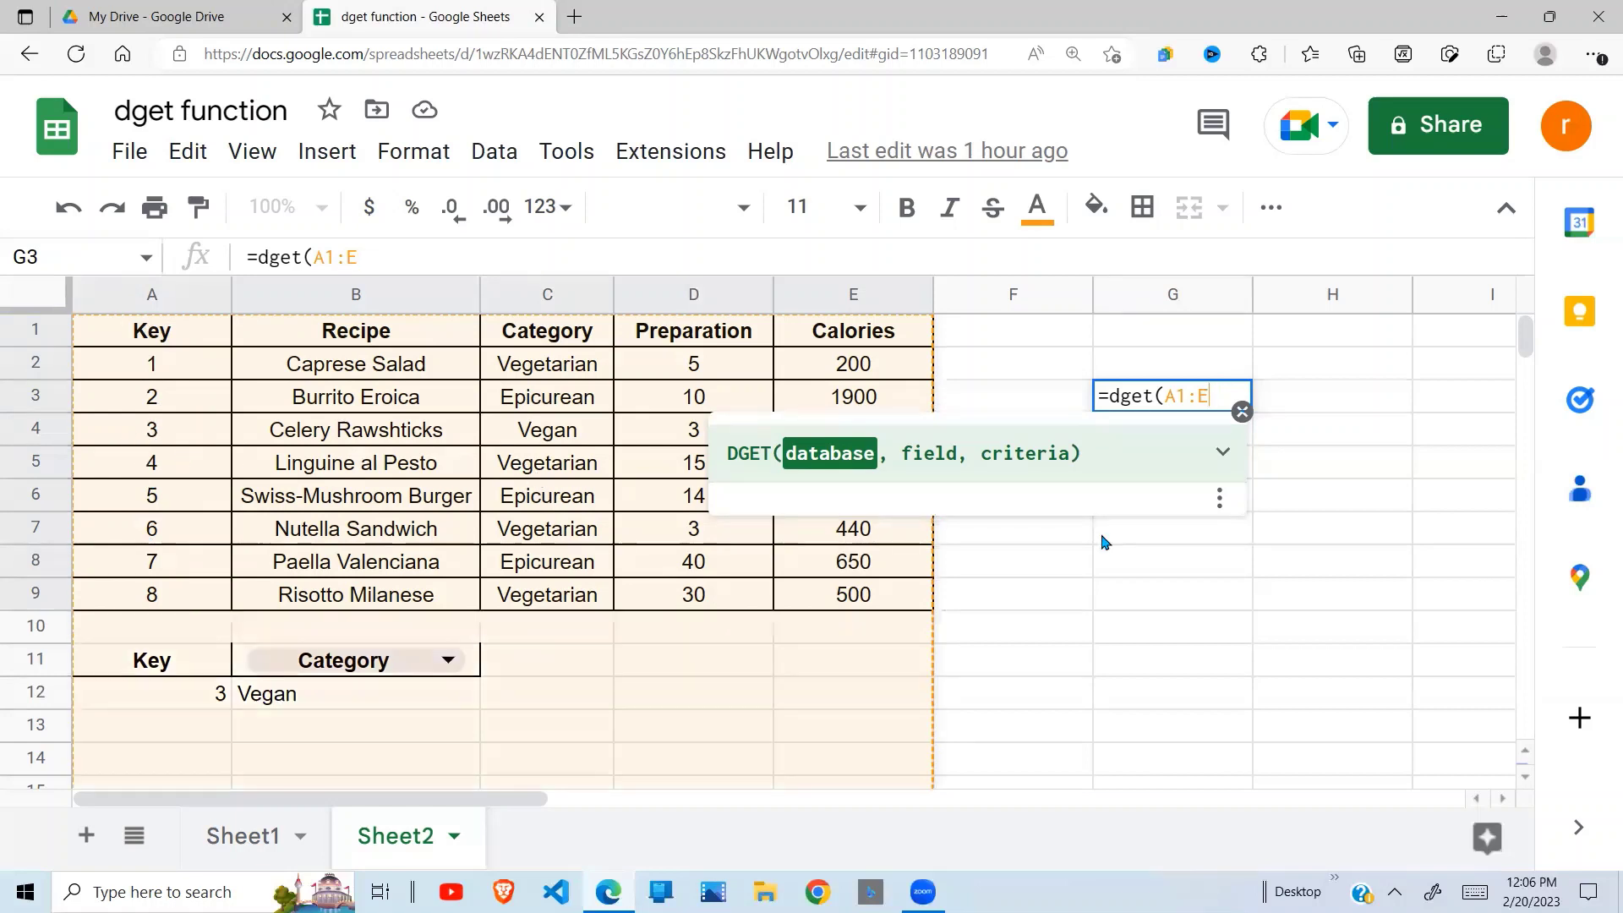
pyautogui.press('BackSpace')
pyautogui.press('BackSpace')
pyautogui.press('BackSpace')
pyautogui.press('BackSpace')
pyautogui.press('BackSpace')
pyautogui.press('BackSpace')
pyautogui.press('Escape')
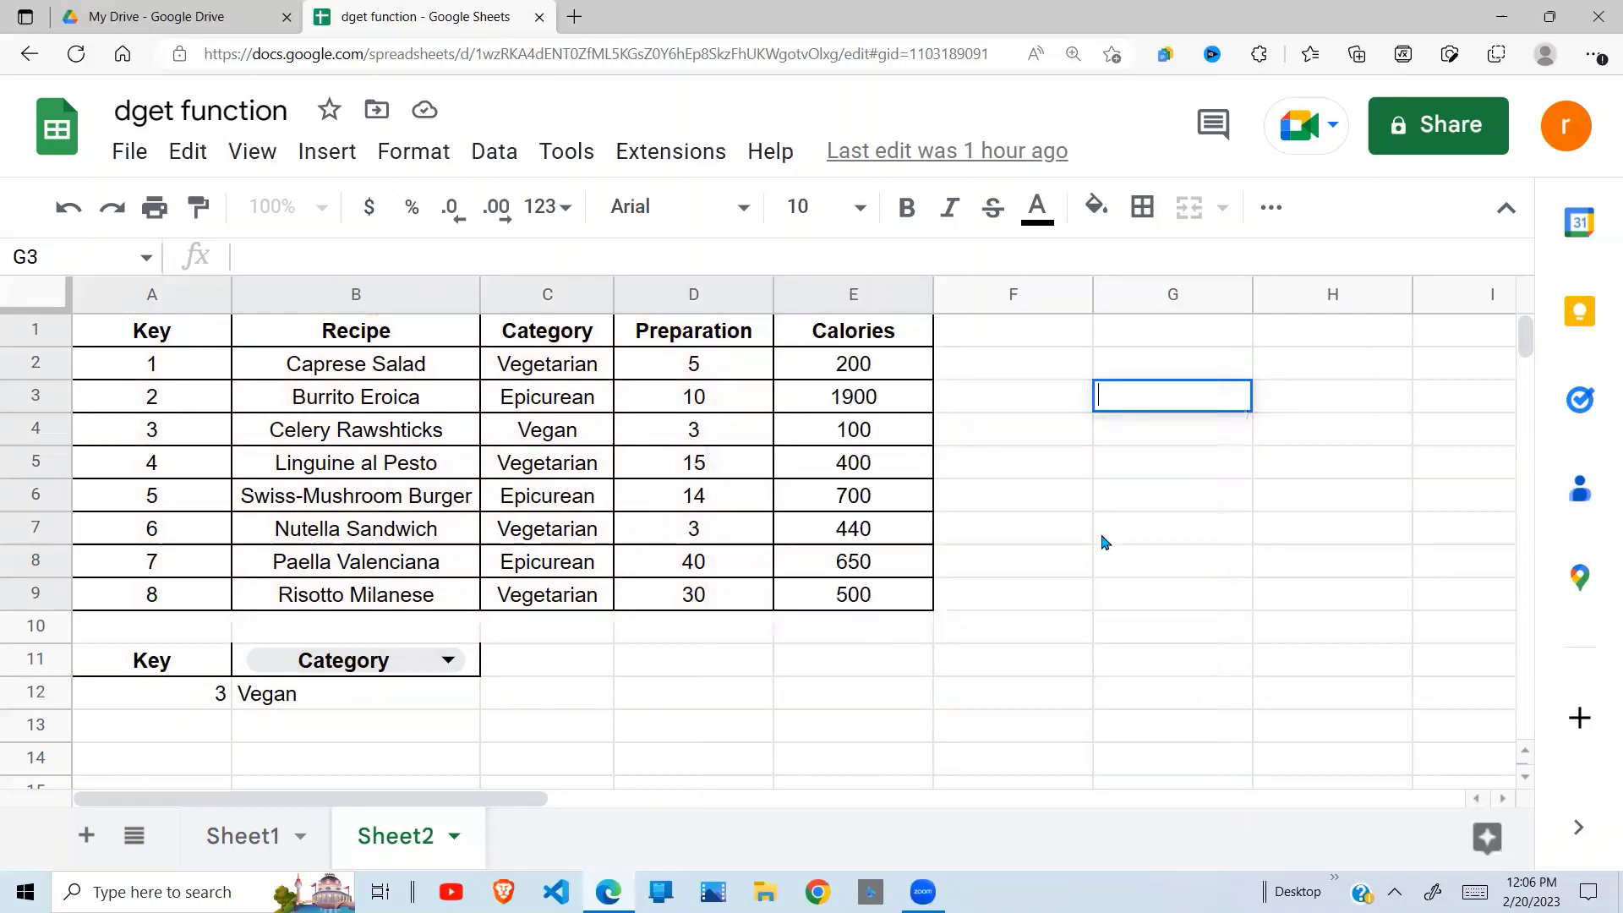
pyautogui.click(687, 696)
pyautogui.click(395, 704)
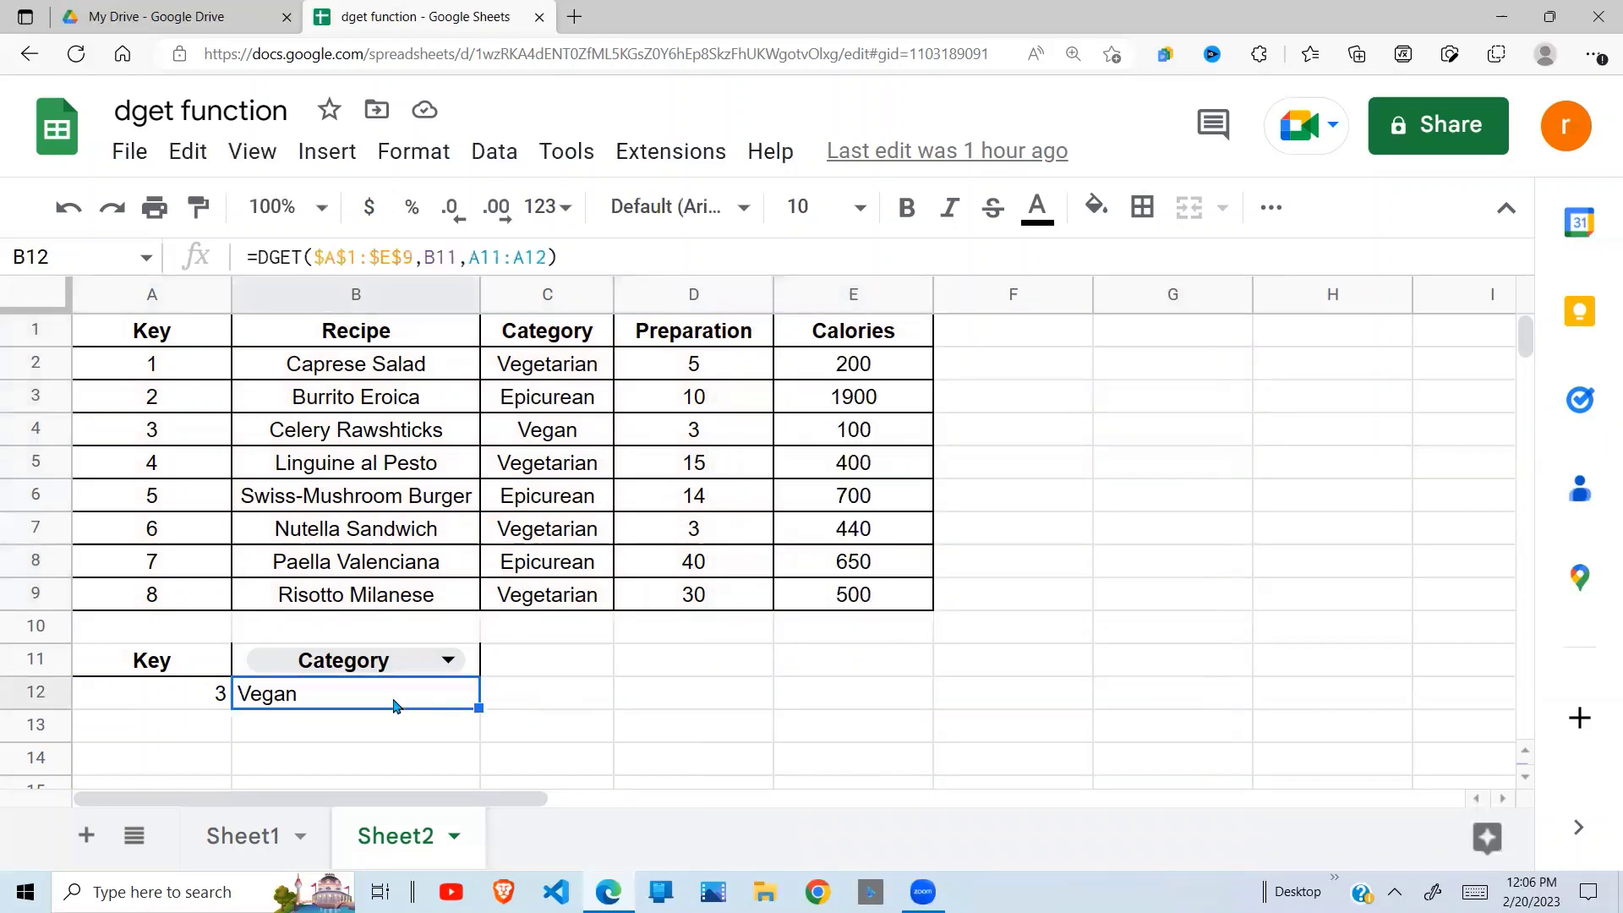
pyautogui.press('Delete')
# - Start =dget(A1:E9, in B12 and use the Category header in B11 as the field
pyautogui.write('=')
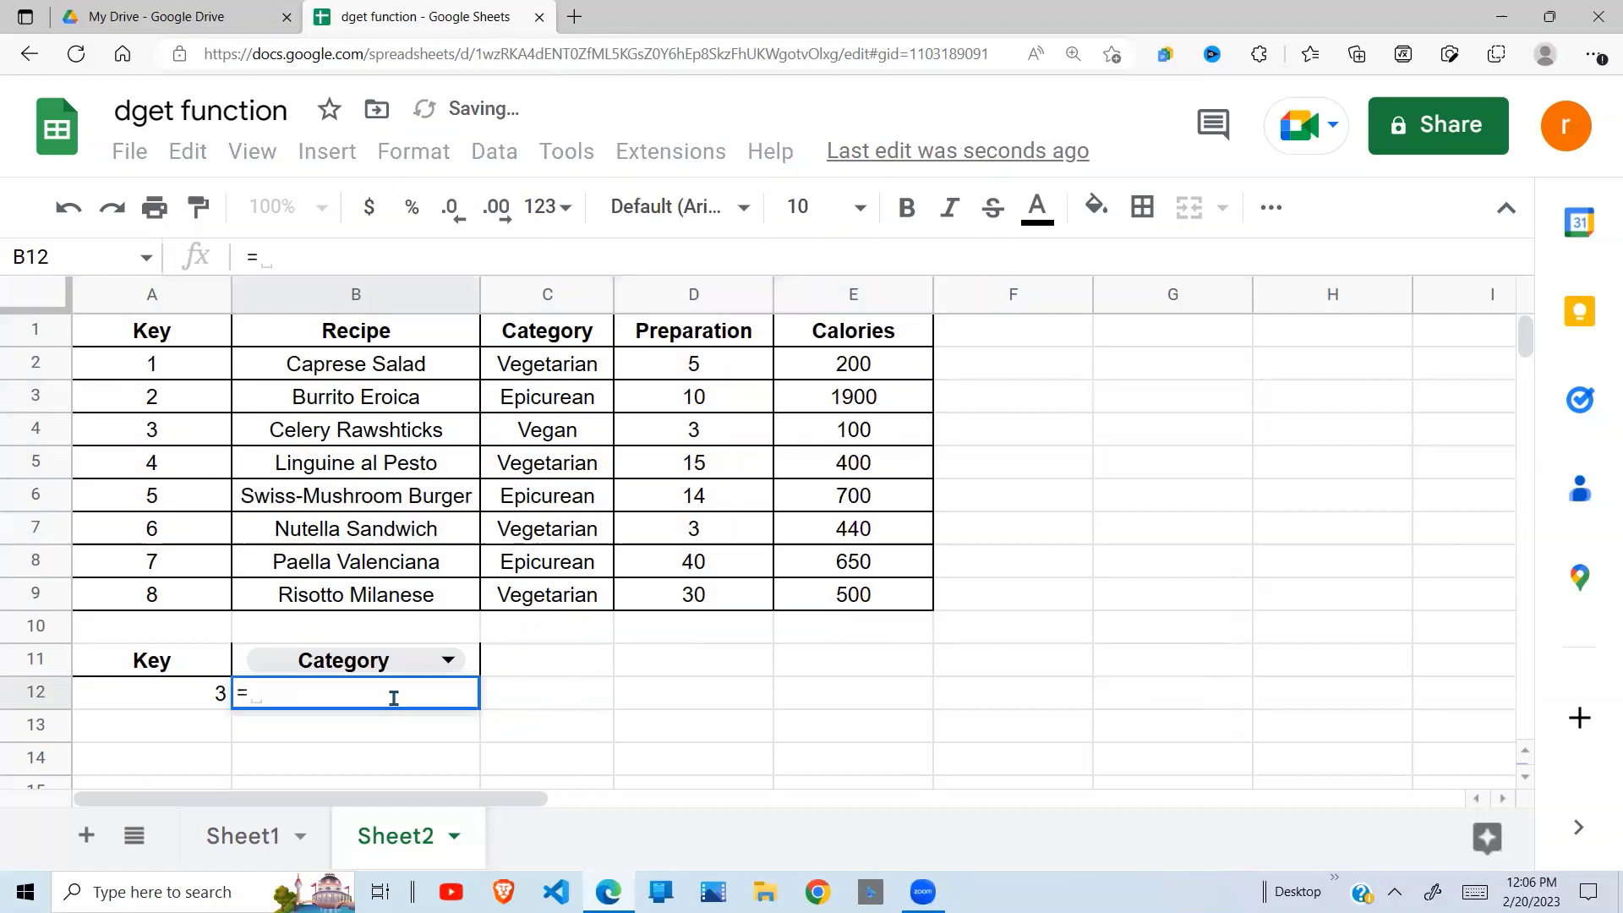
pyautogui.write('dget(')
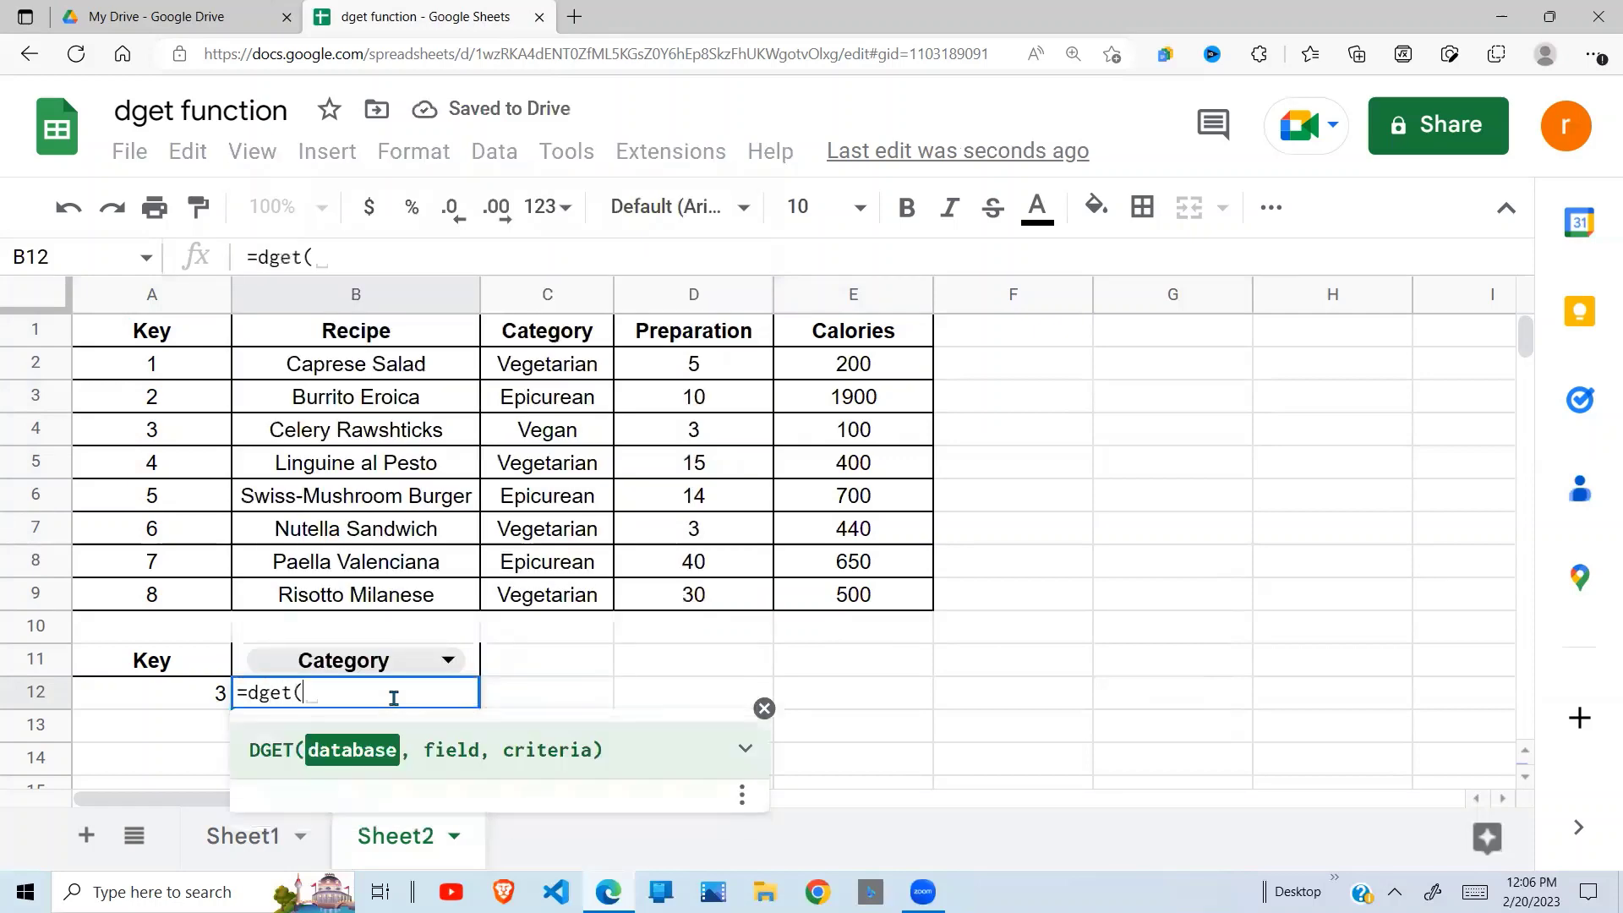
pyautogui.click(152, 330)
pyautogui.moveTo(542, 464); pyautogui.dragTo(812, 602)
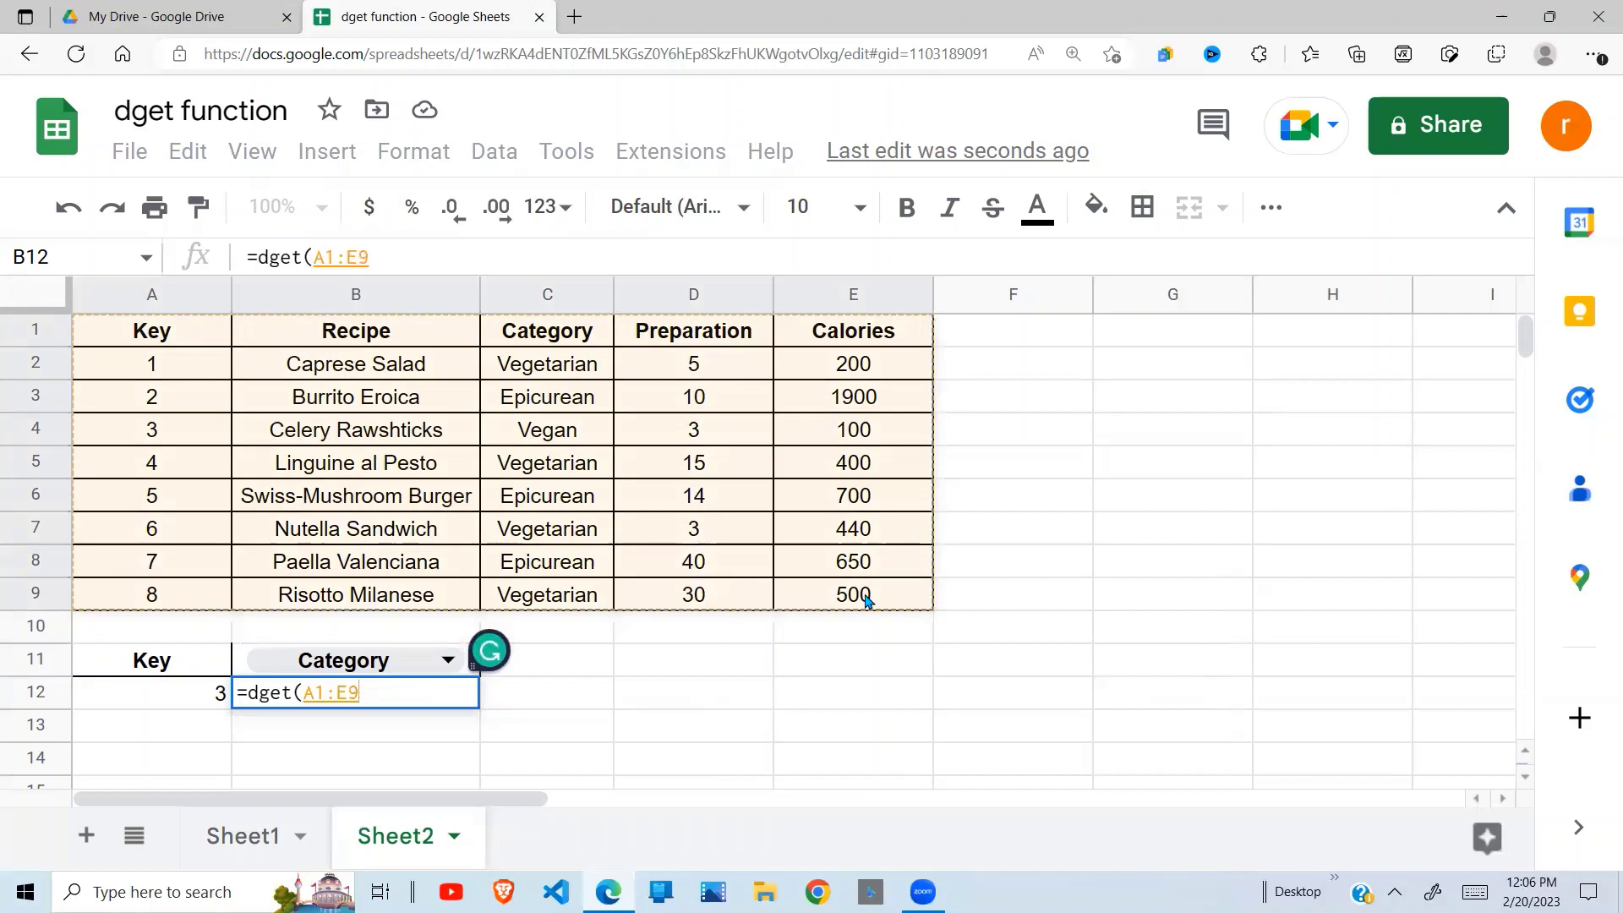
pyautogui.write(',')
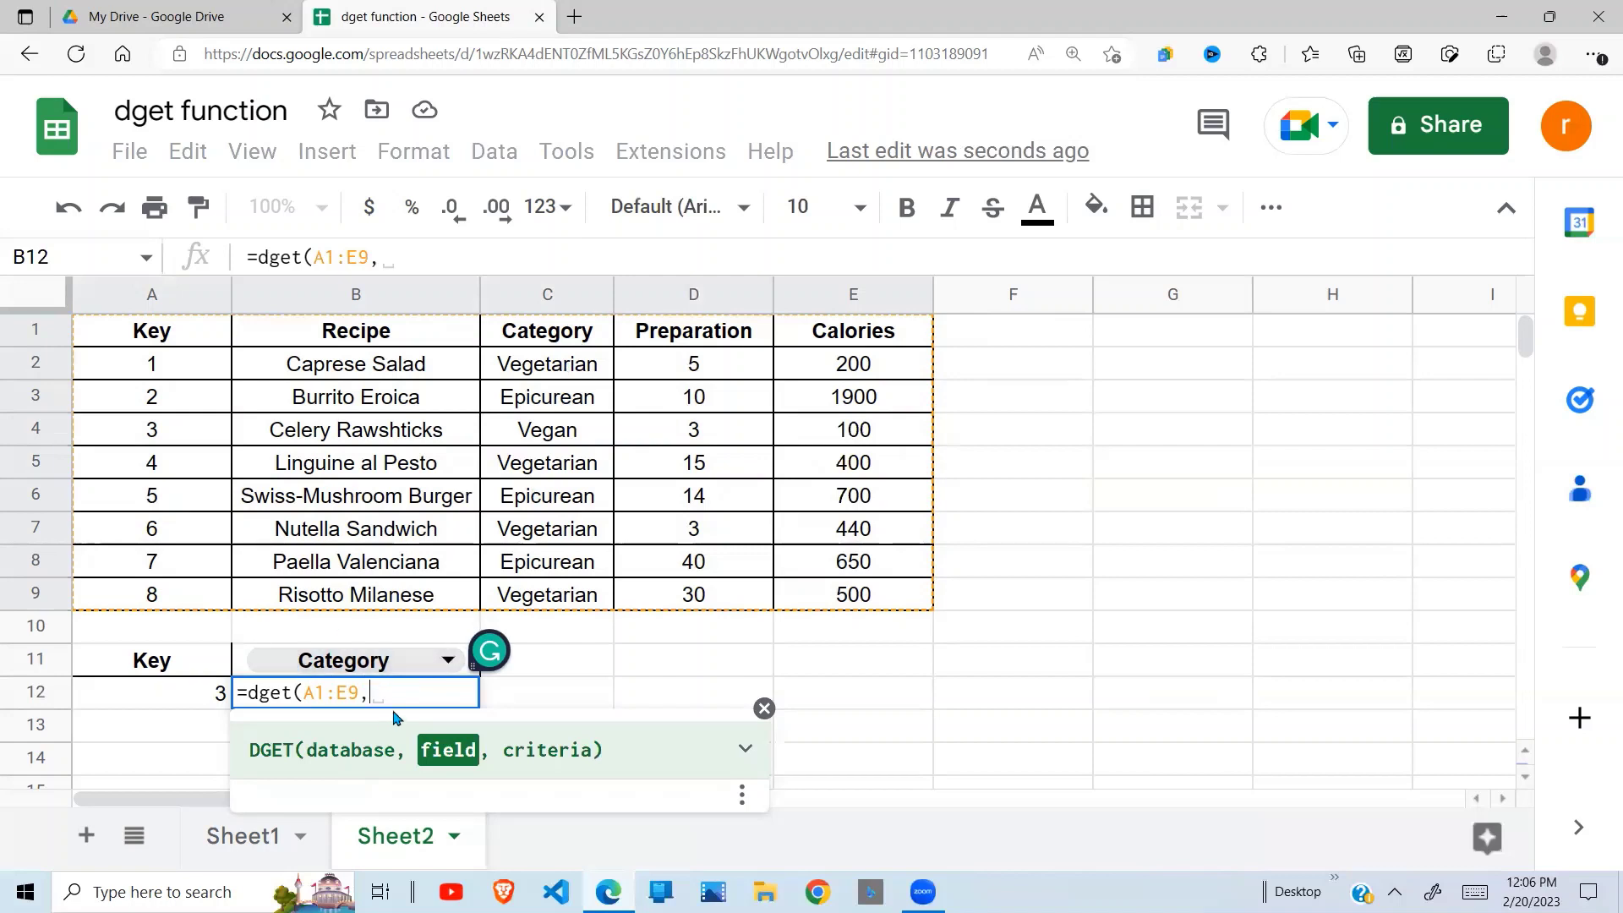
pyautogui.write('"Cat')
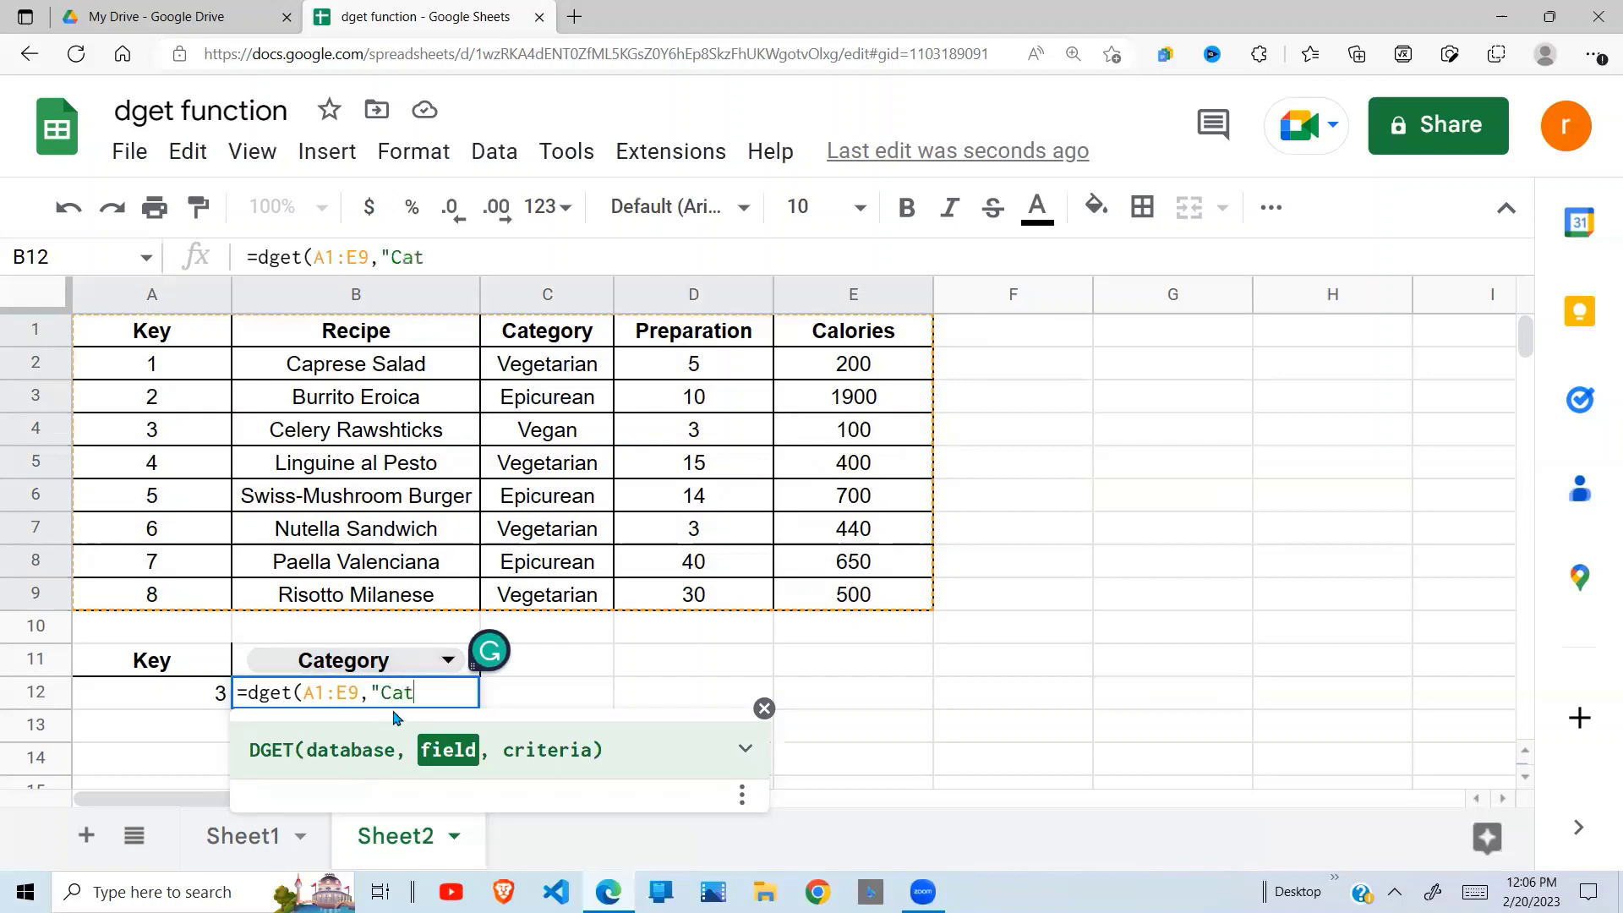
pyautogui.write('egor')
pyautogui.press('BackSpace')
pyautogui.press('BackSpace')
pyautogui.press('BackSpace')
pyautogui.press('BackSpace')
pyautogui.press('BackSpace')
pyautogui.press('BackSpace')
pyautogui.press('BackSpace')
pyautogui.press('BackSpace')
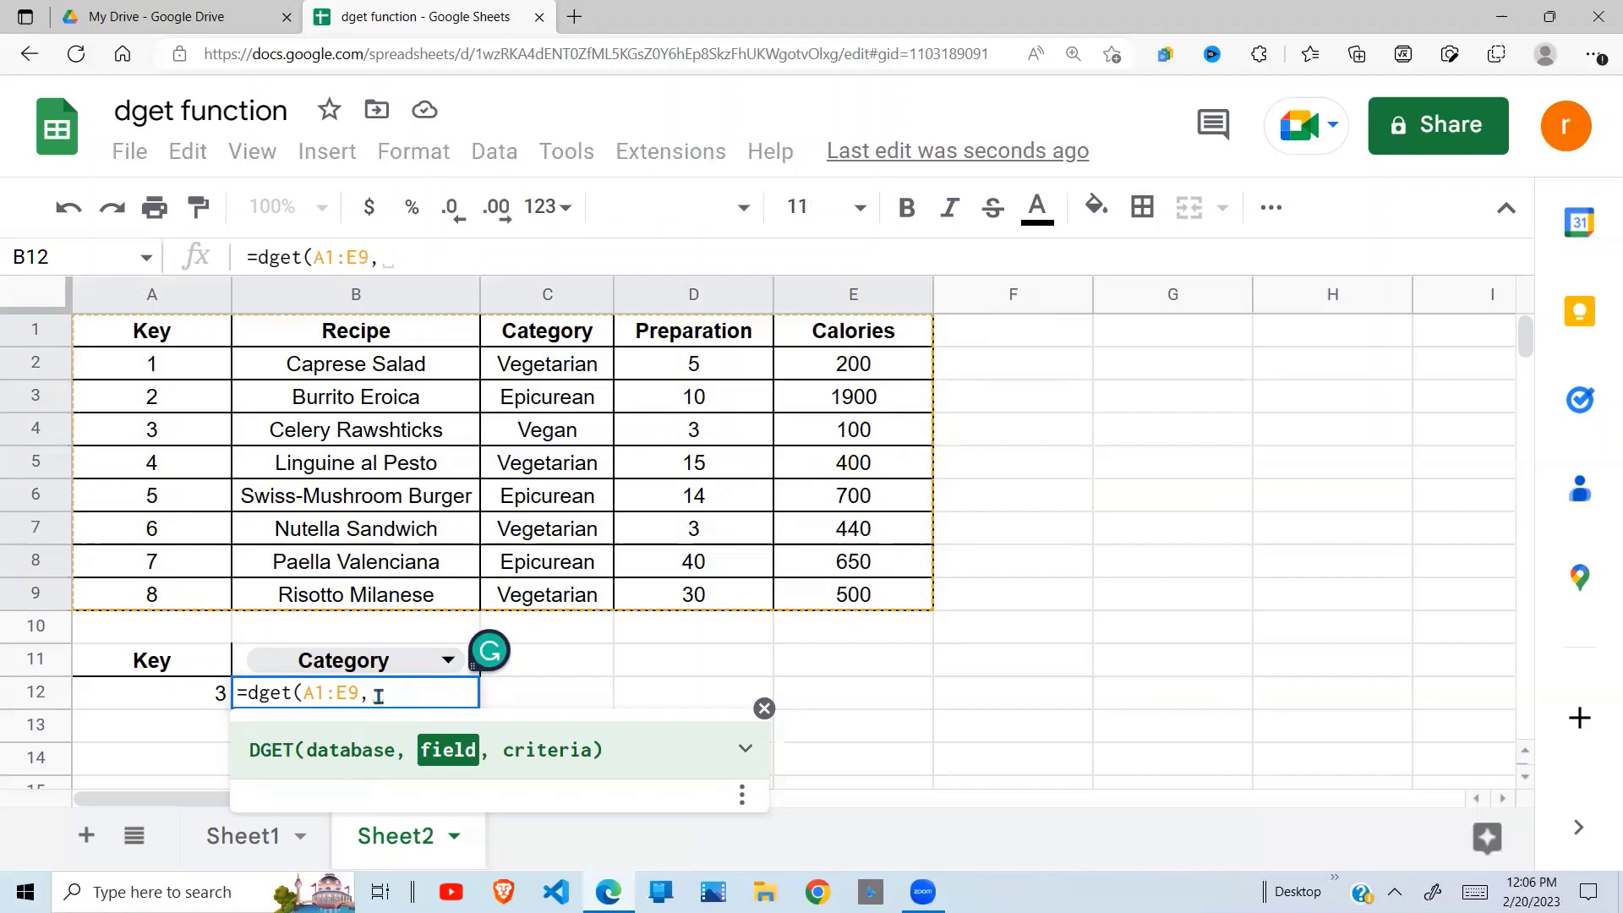
pyautogui.click(392, 676)
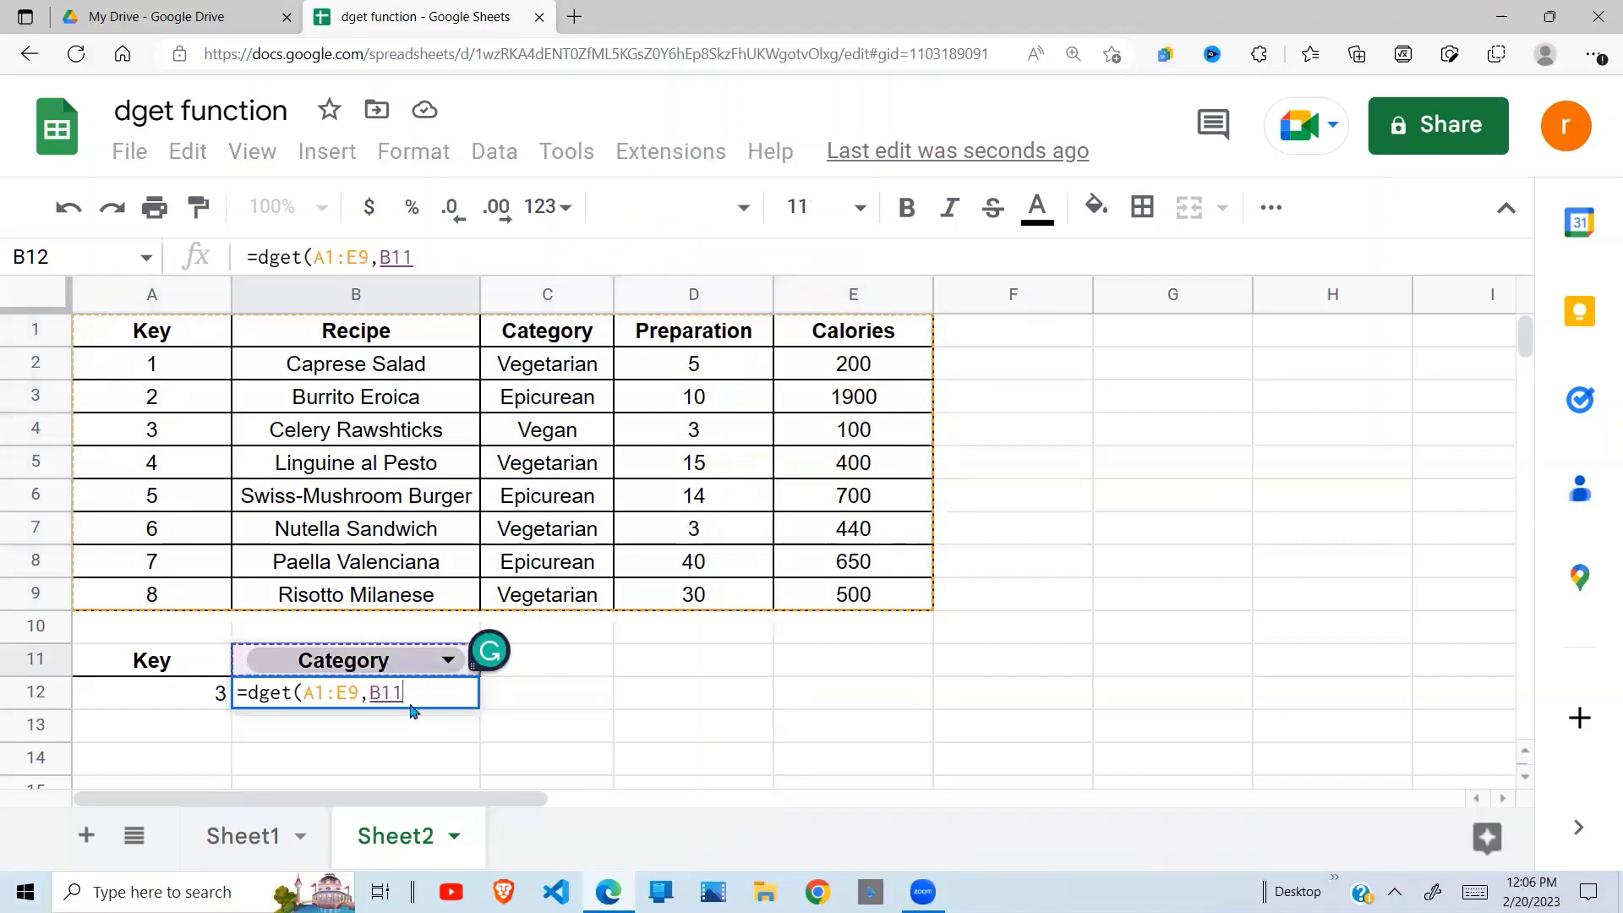
pyautogui.write(',')
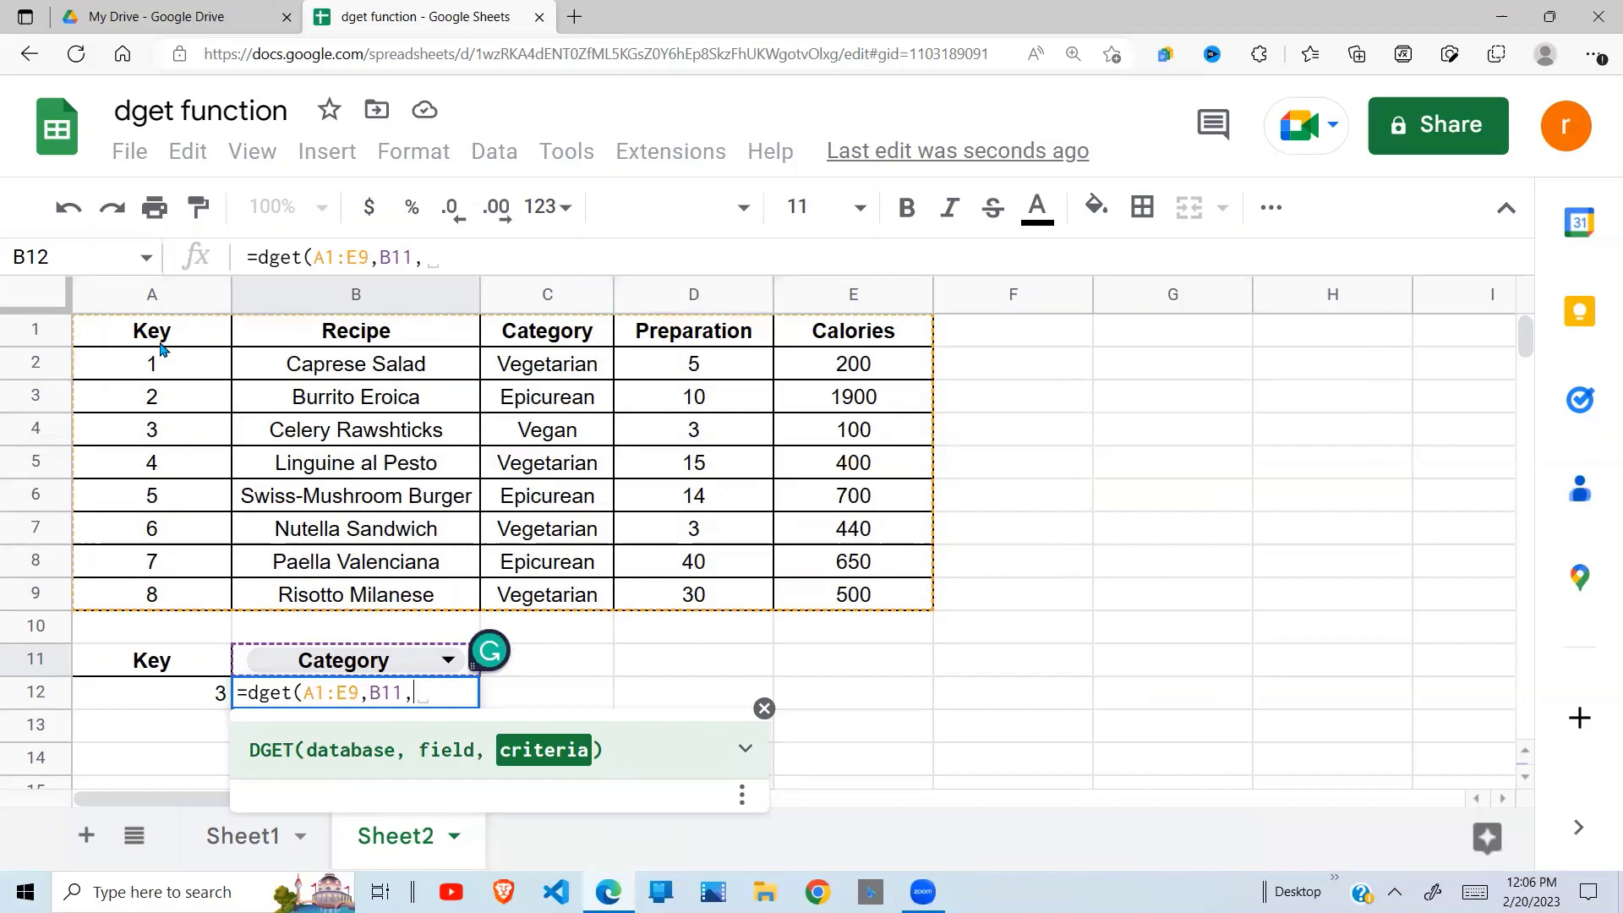
# - Add criteria range A11:A12 and close the formula, so B12 returns Vegan for key 3
pyautogui.click(178, 668)
pyautogui.moveTo(180, 707); pyautogui.dragTo(182, 707)
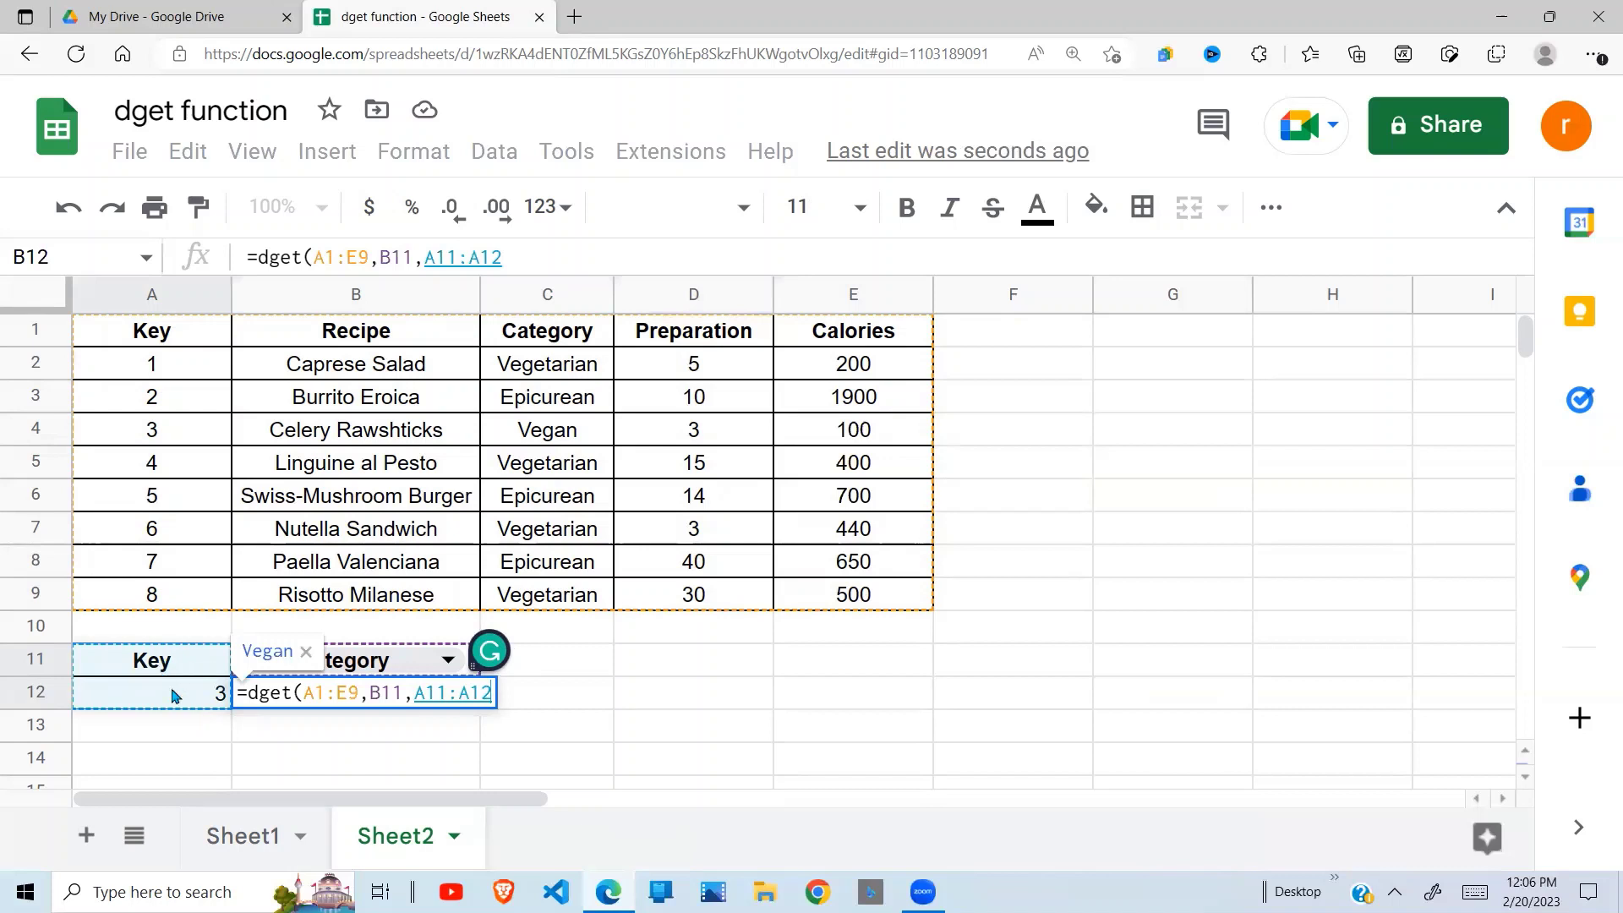
pyautogui.write(')')
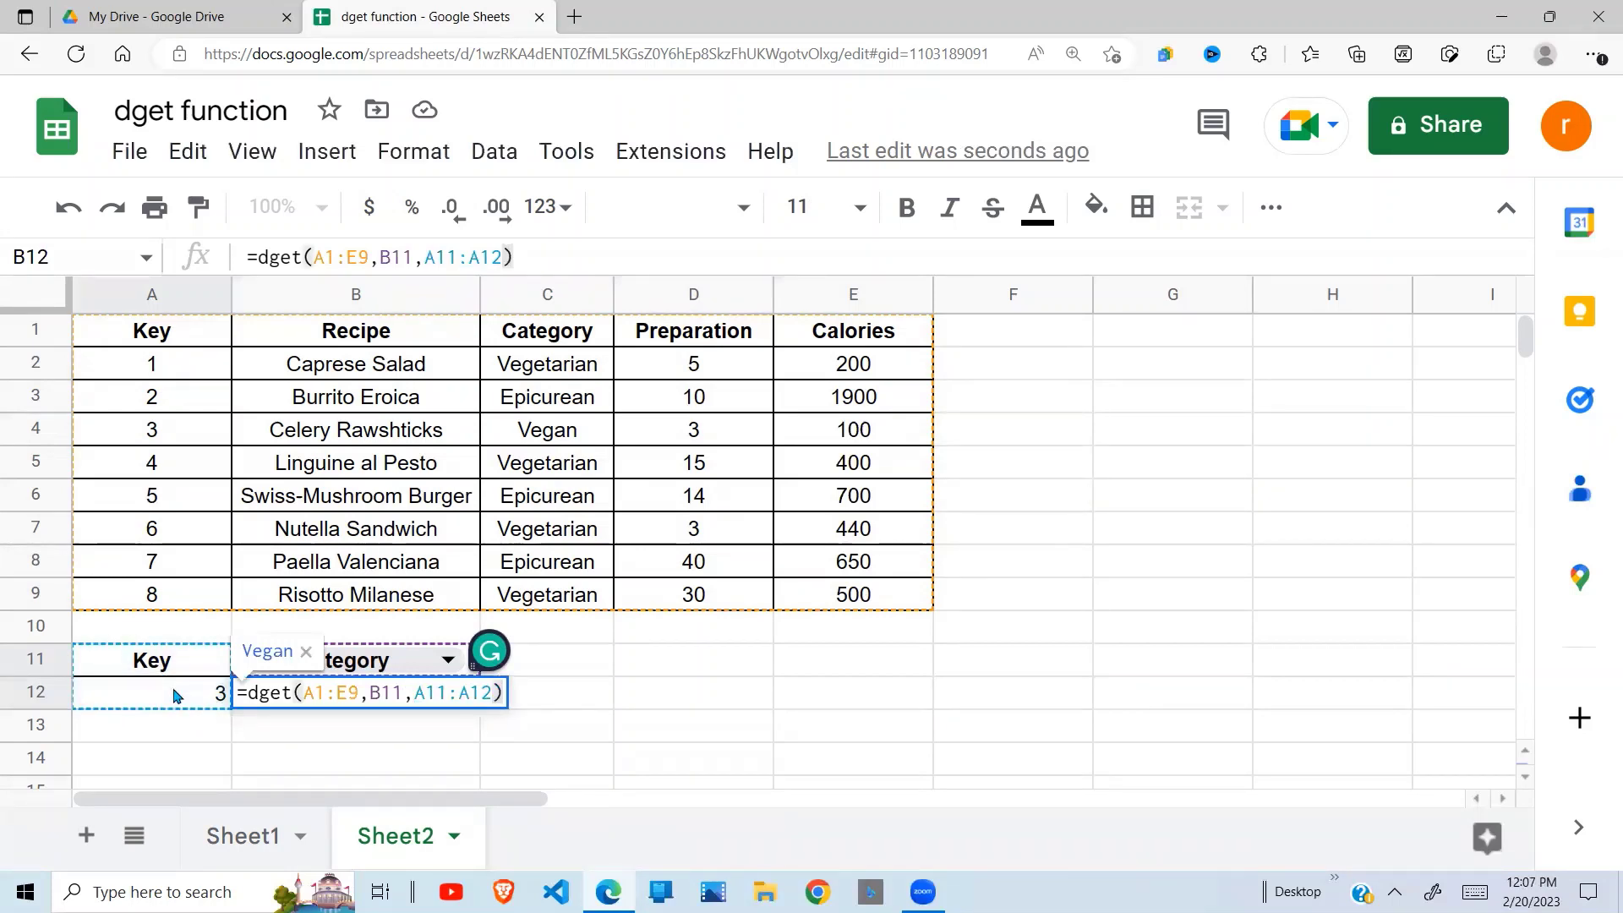
pyautogui.press('Return')
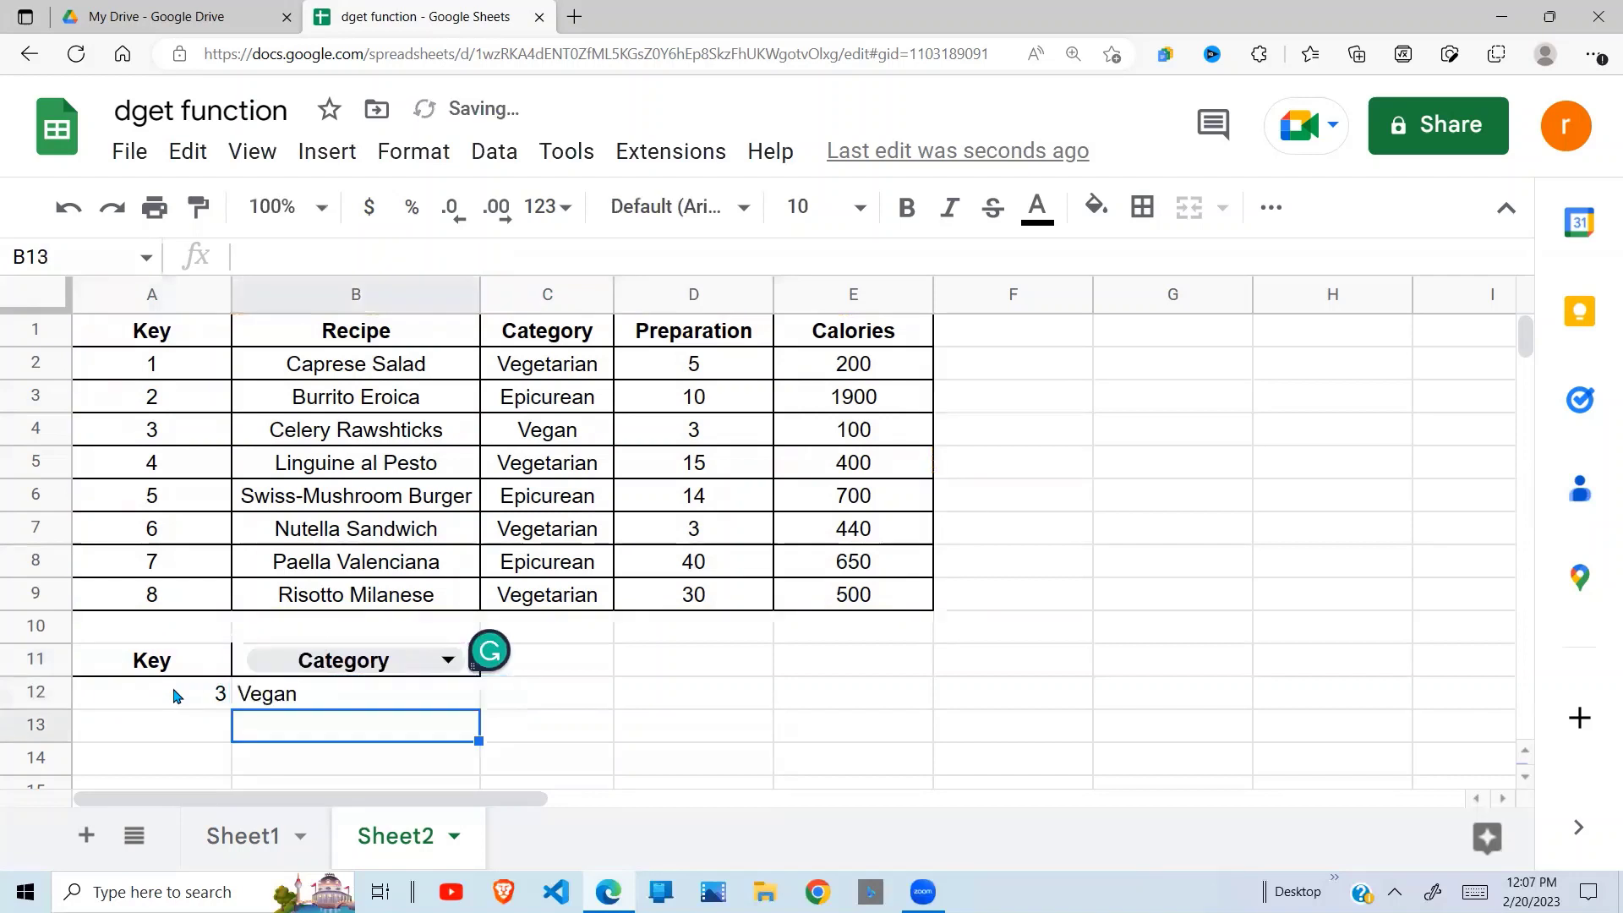
pyautogui.click(347, 685)
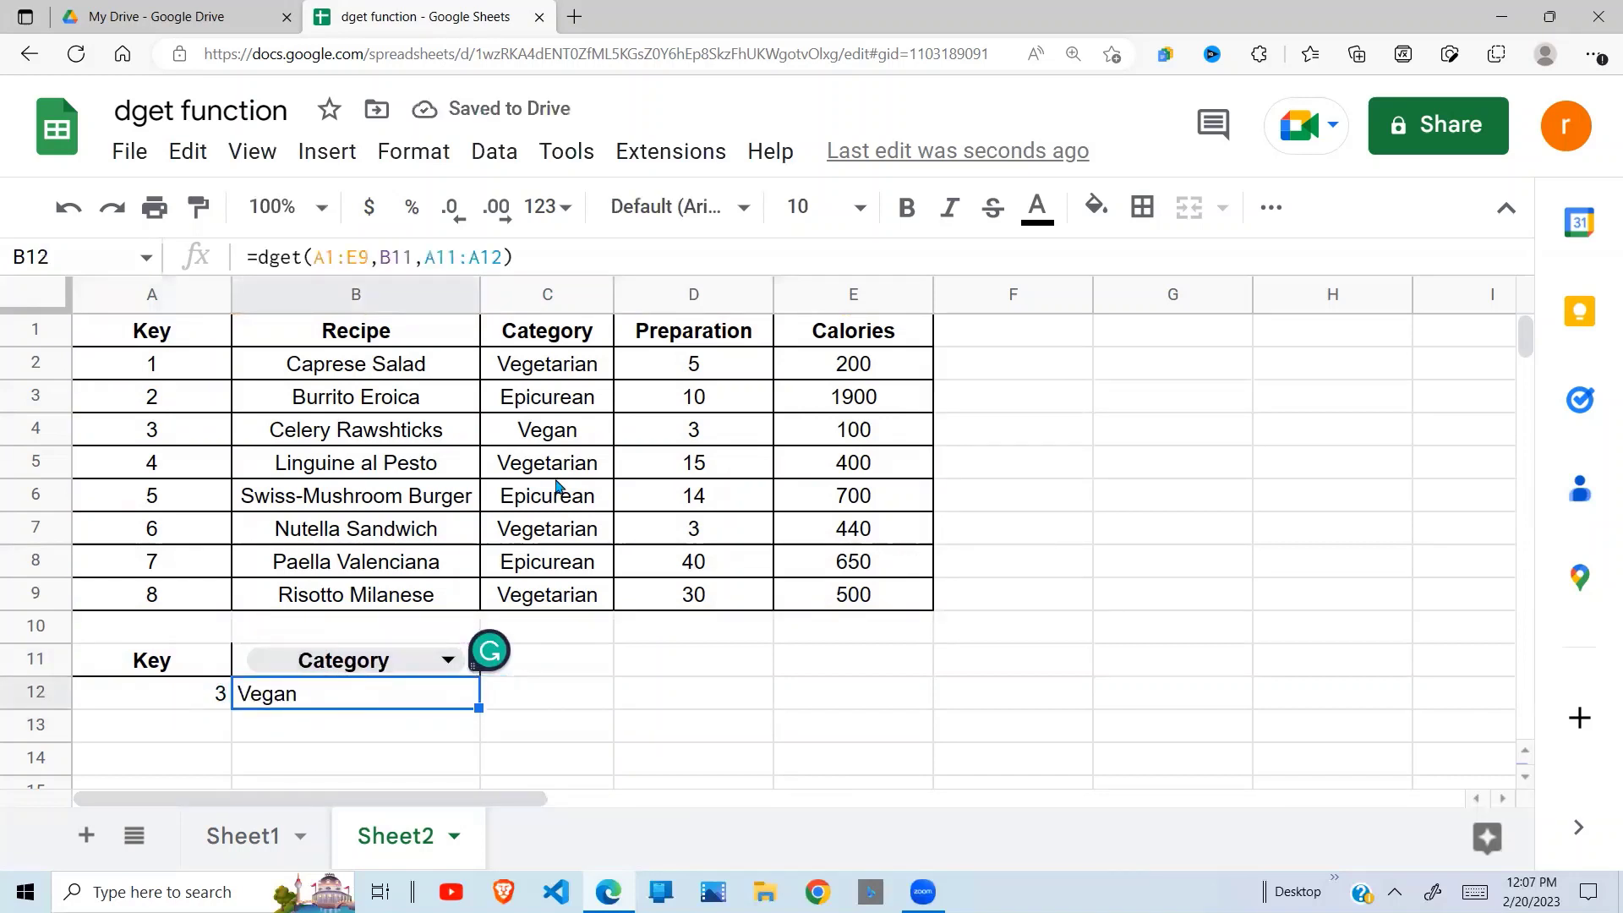
pyautogui.click(551, 438)
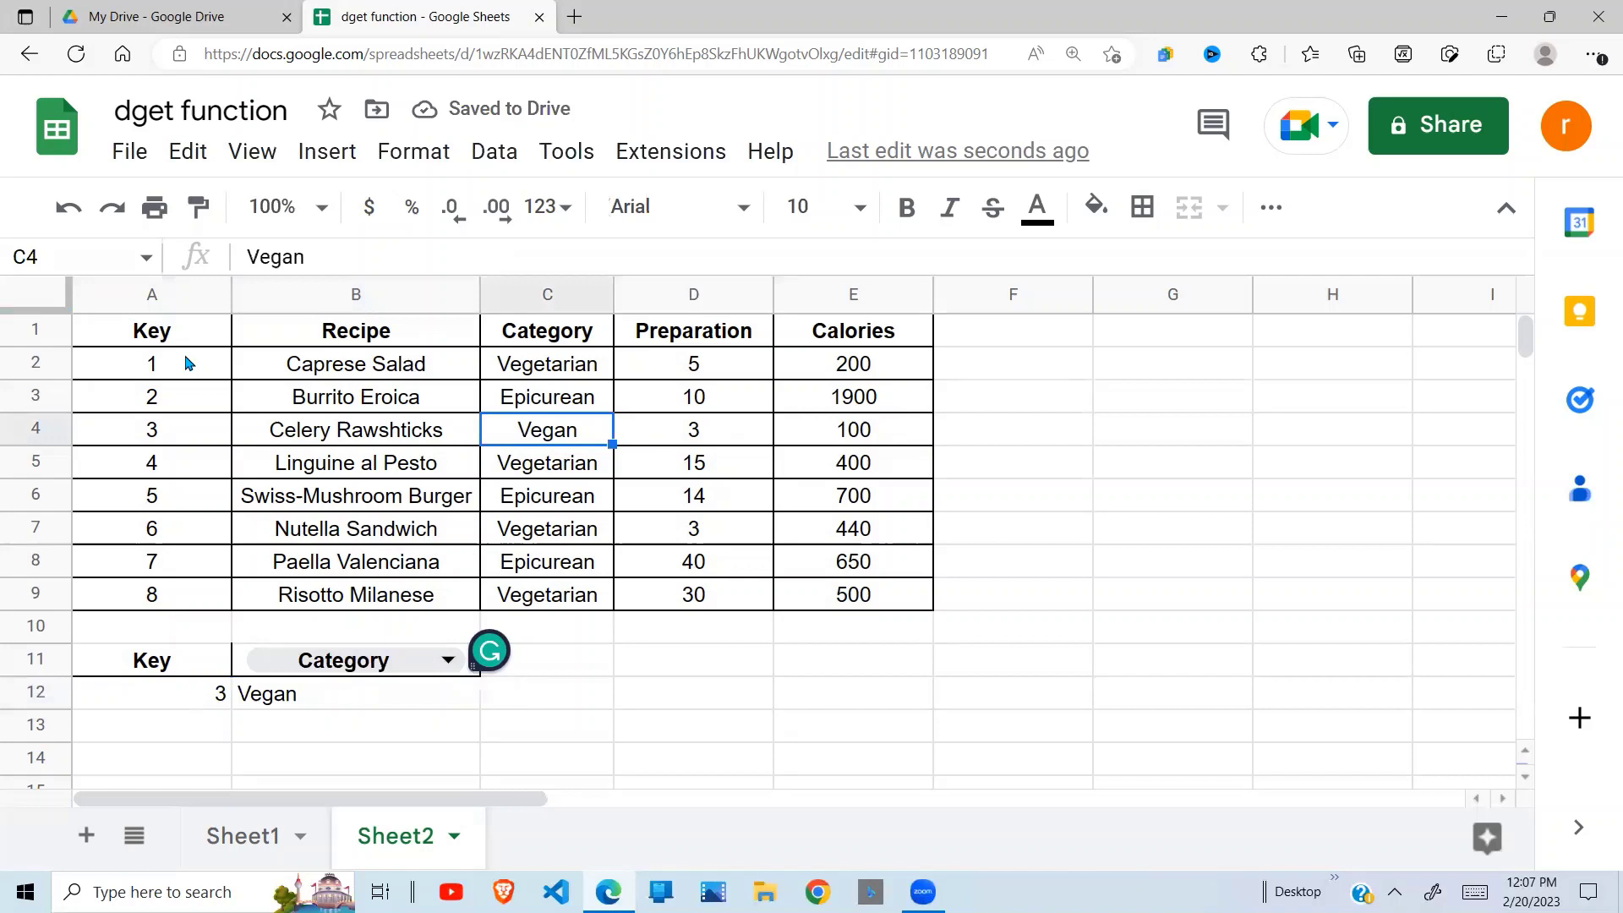
pyautogui.moveTo(161, 334); pyautogui.dragTo(855, 603)
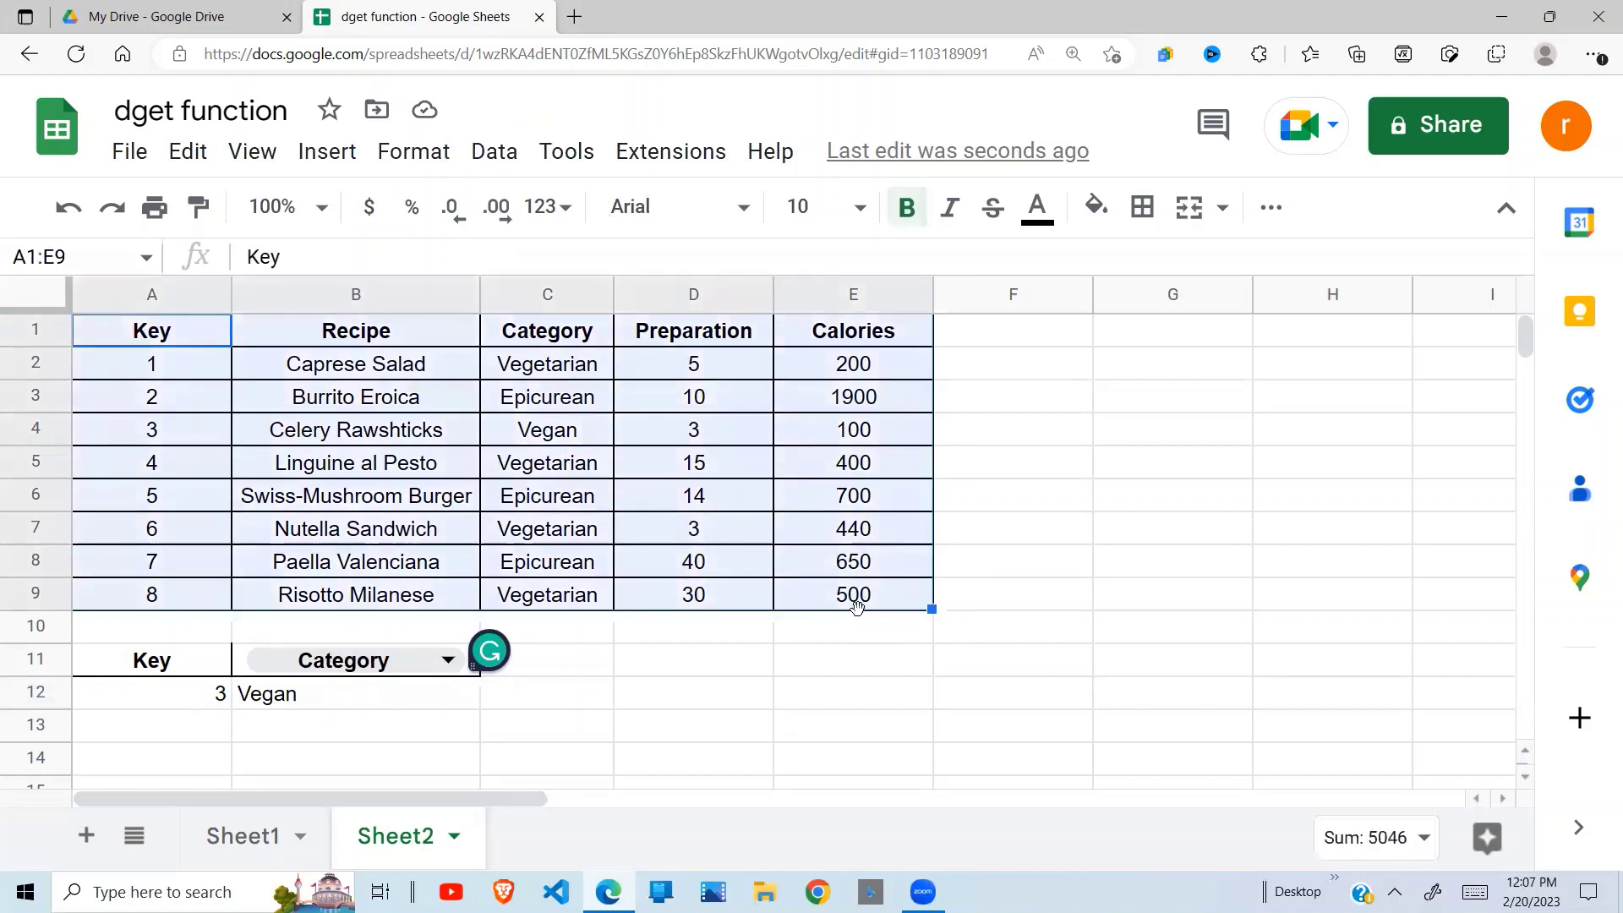
pyautogui.click(579, 332)
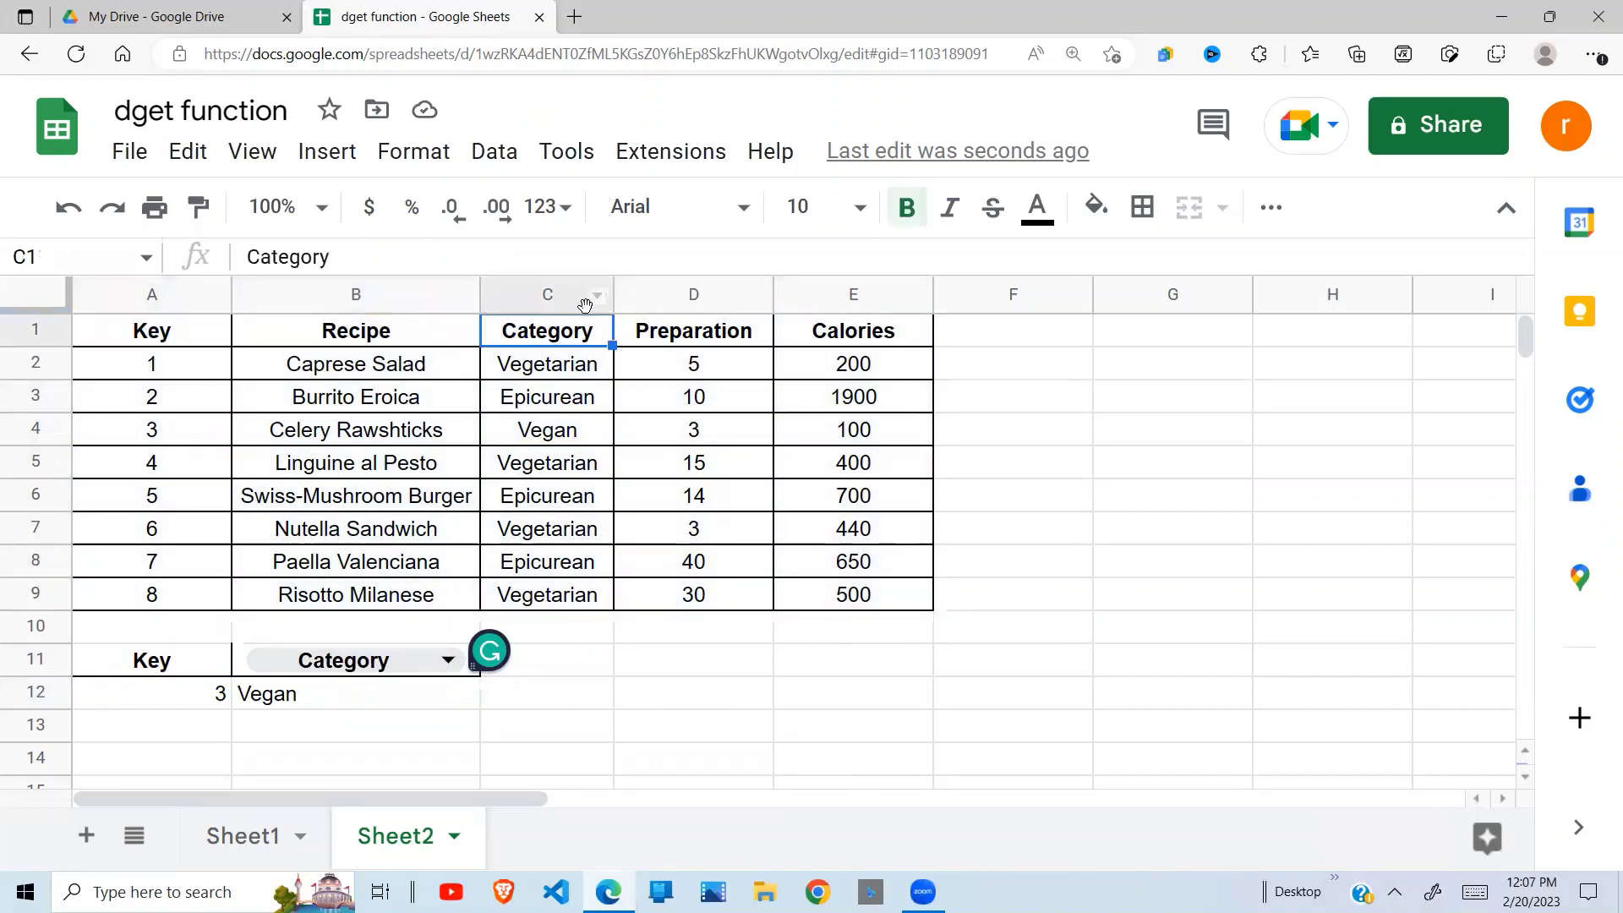
pyautogui.click(189, 338)
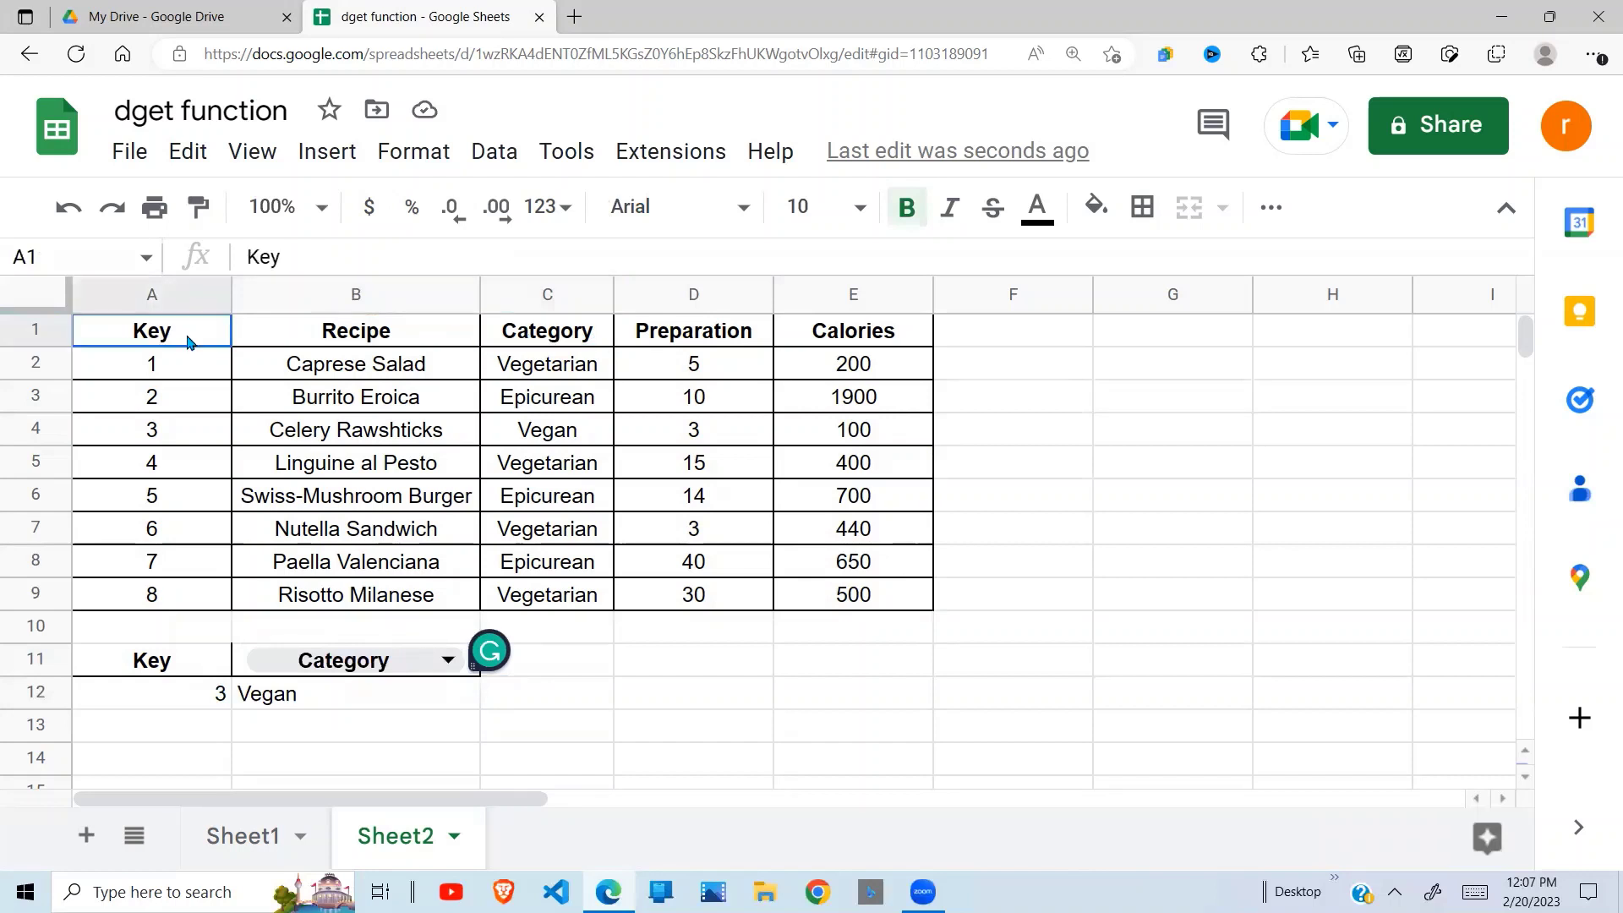
pyautogui.click(165, 440)
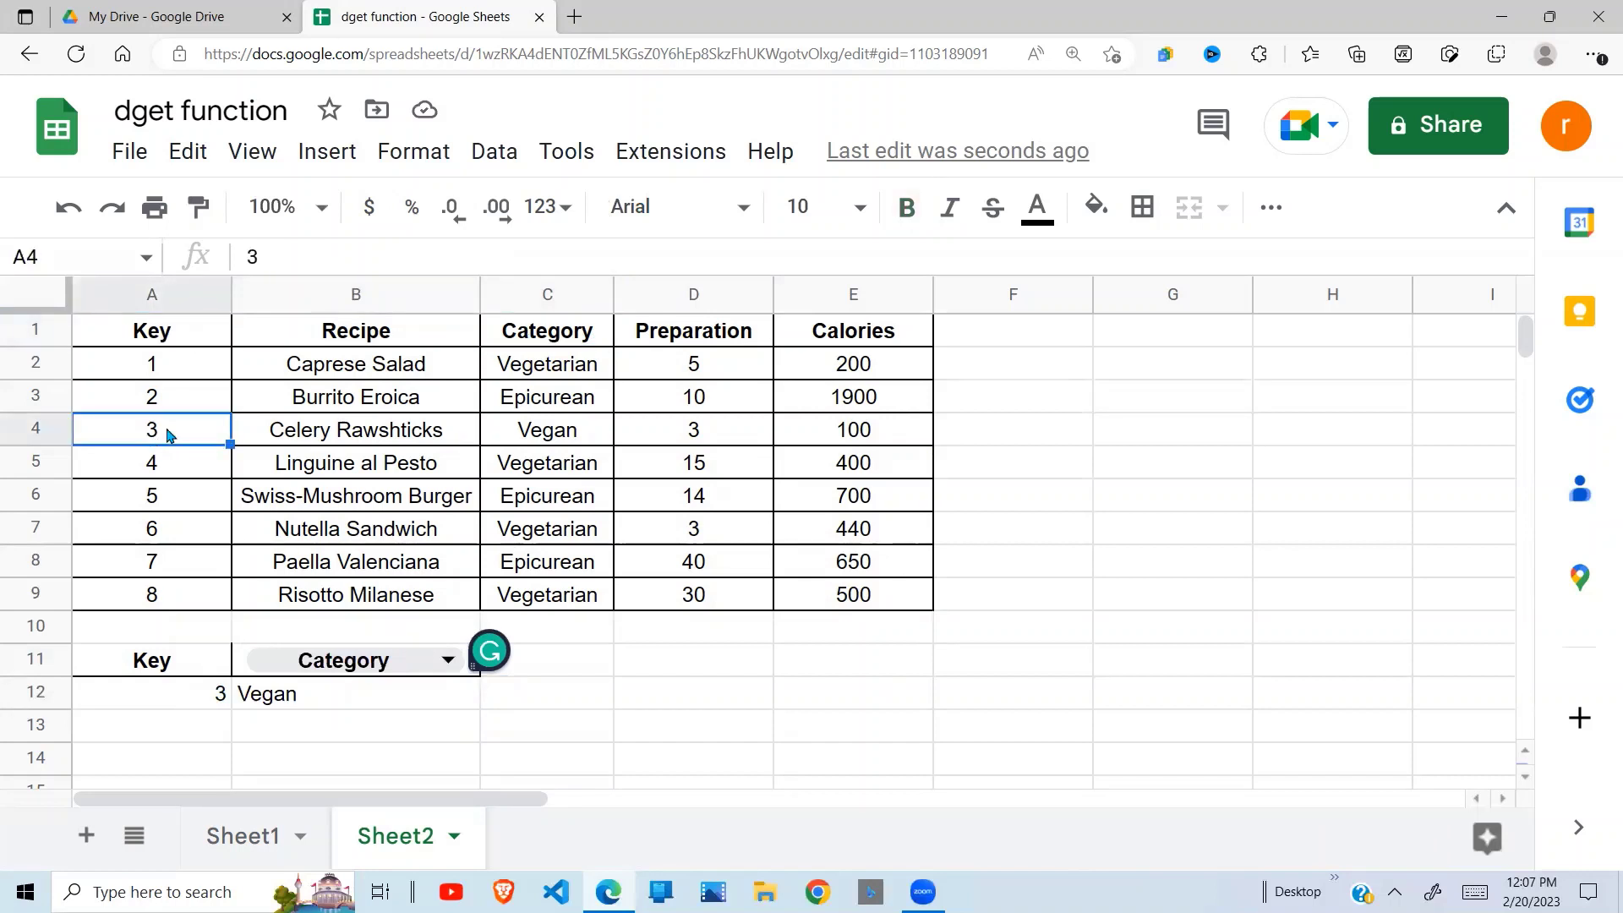
pyautogui.moveTo(189, 437); pyautogui.dragTo(422, 431)
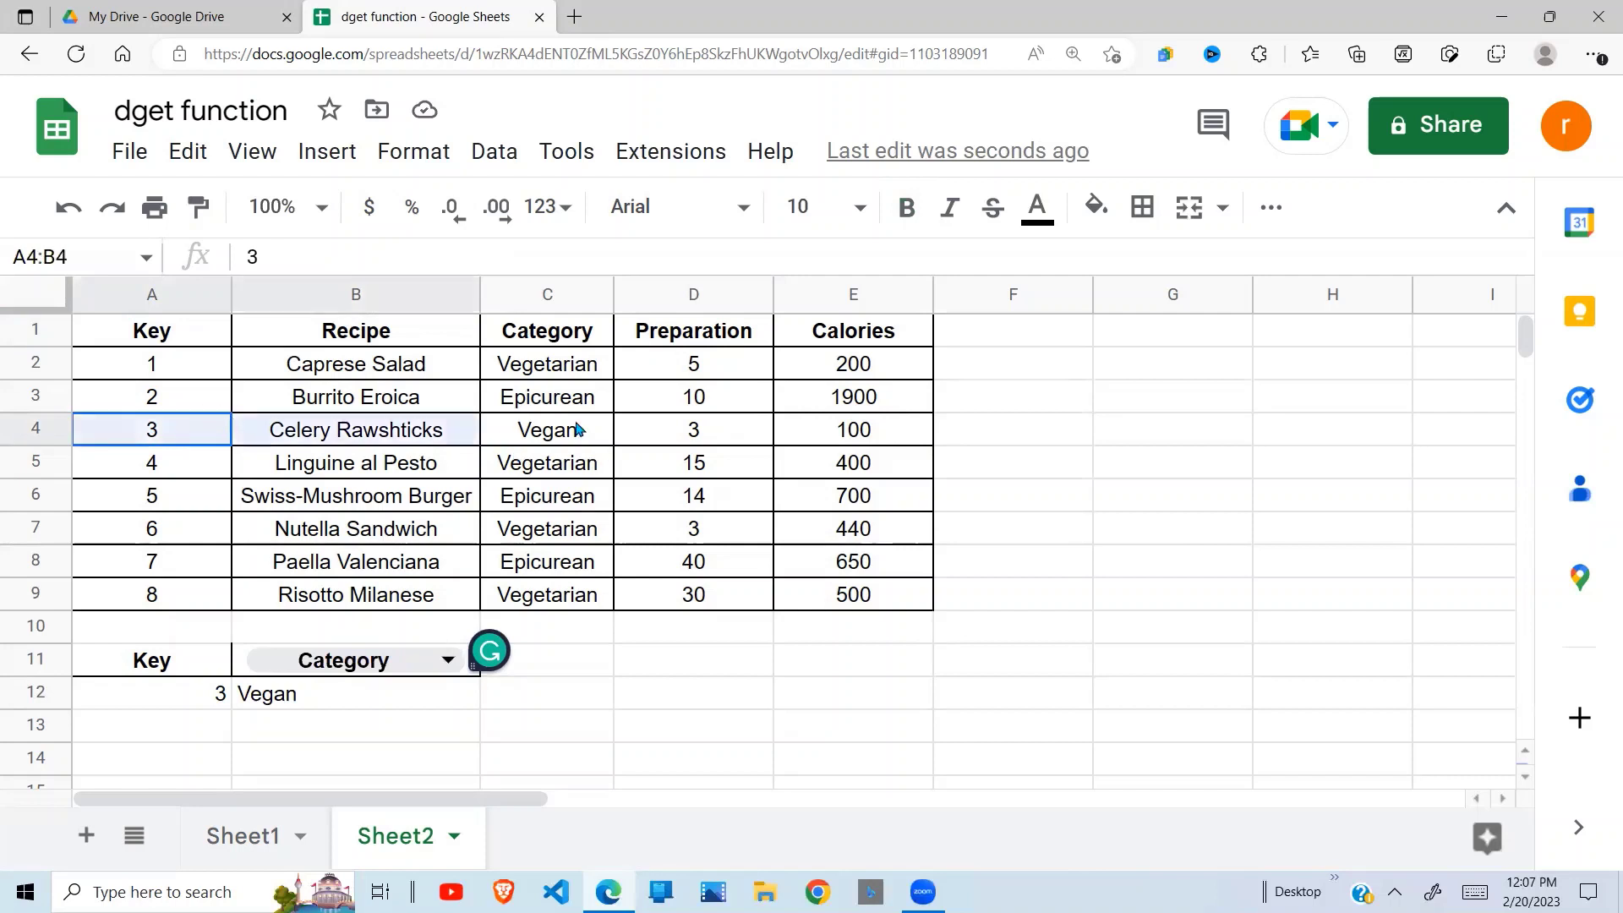
pyautogui.moveTo(577, 428); pyautogui.dragTo(584, 431)
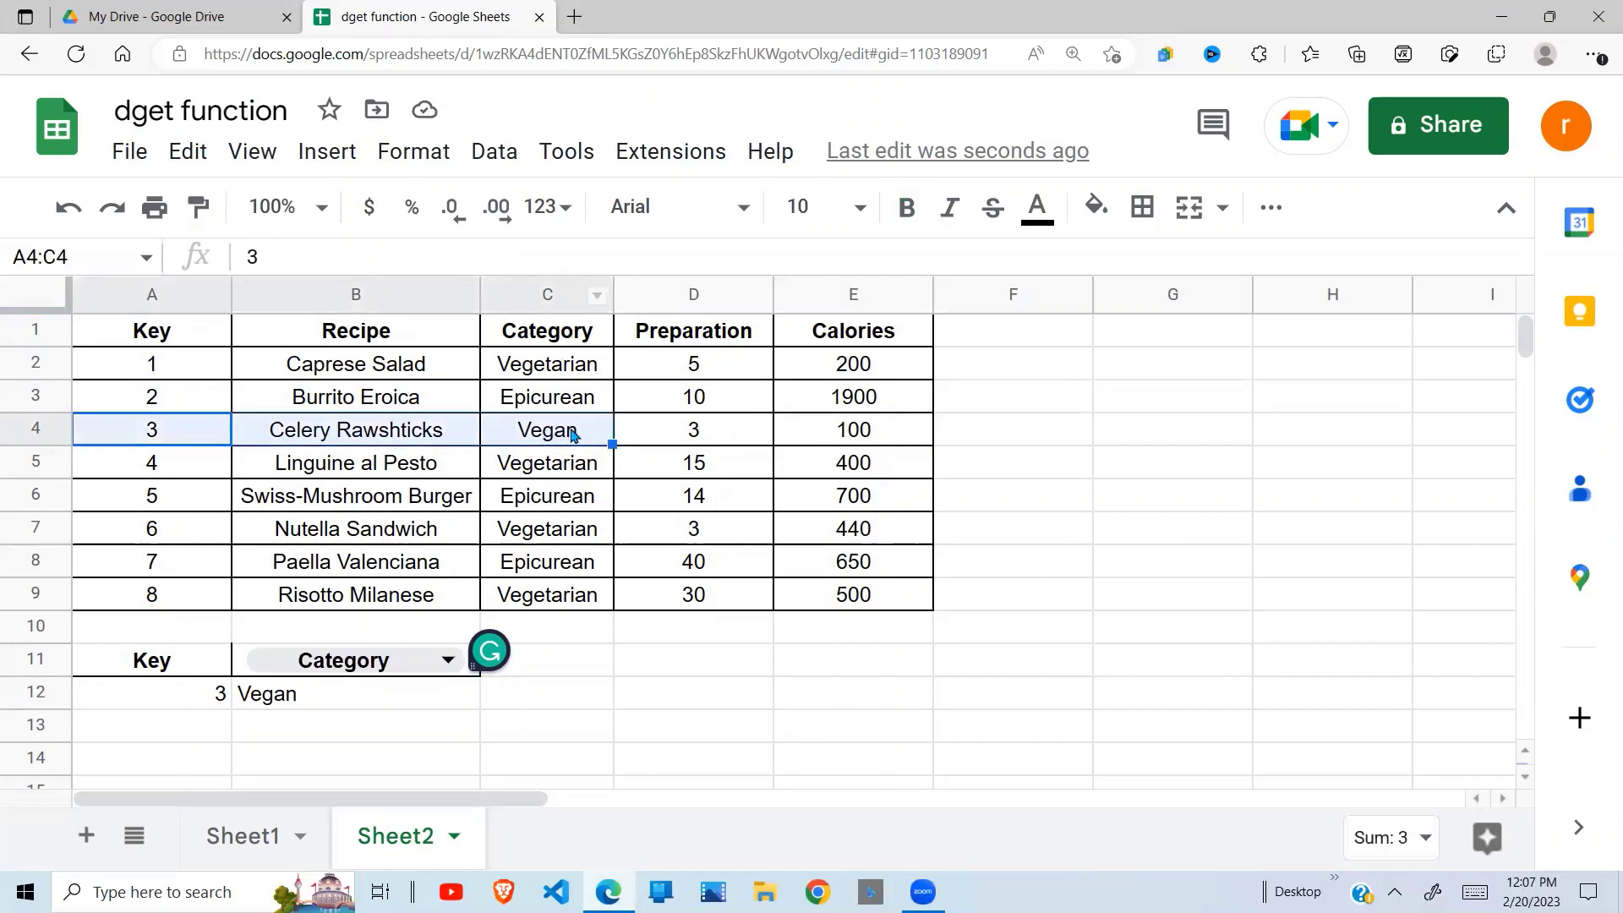
pyautogui.click(572, 434)
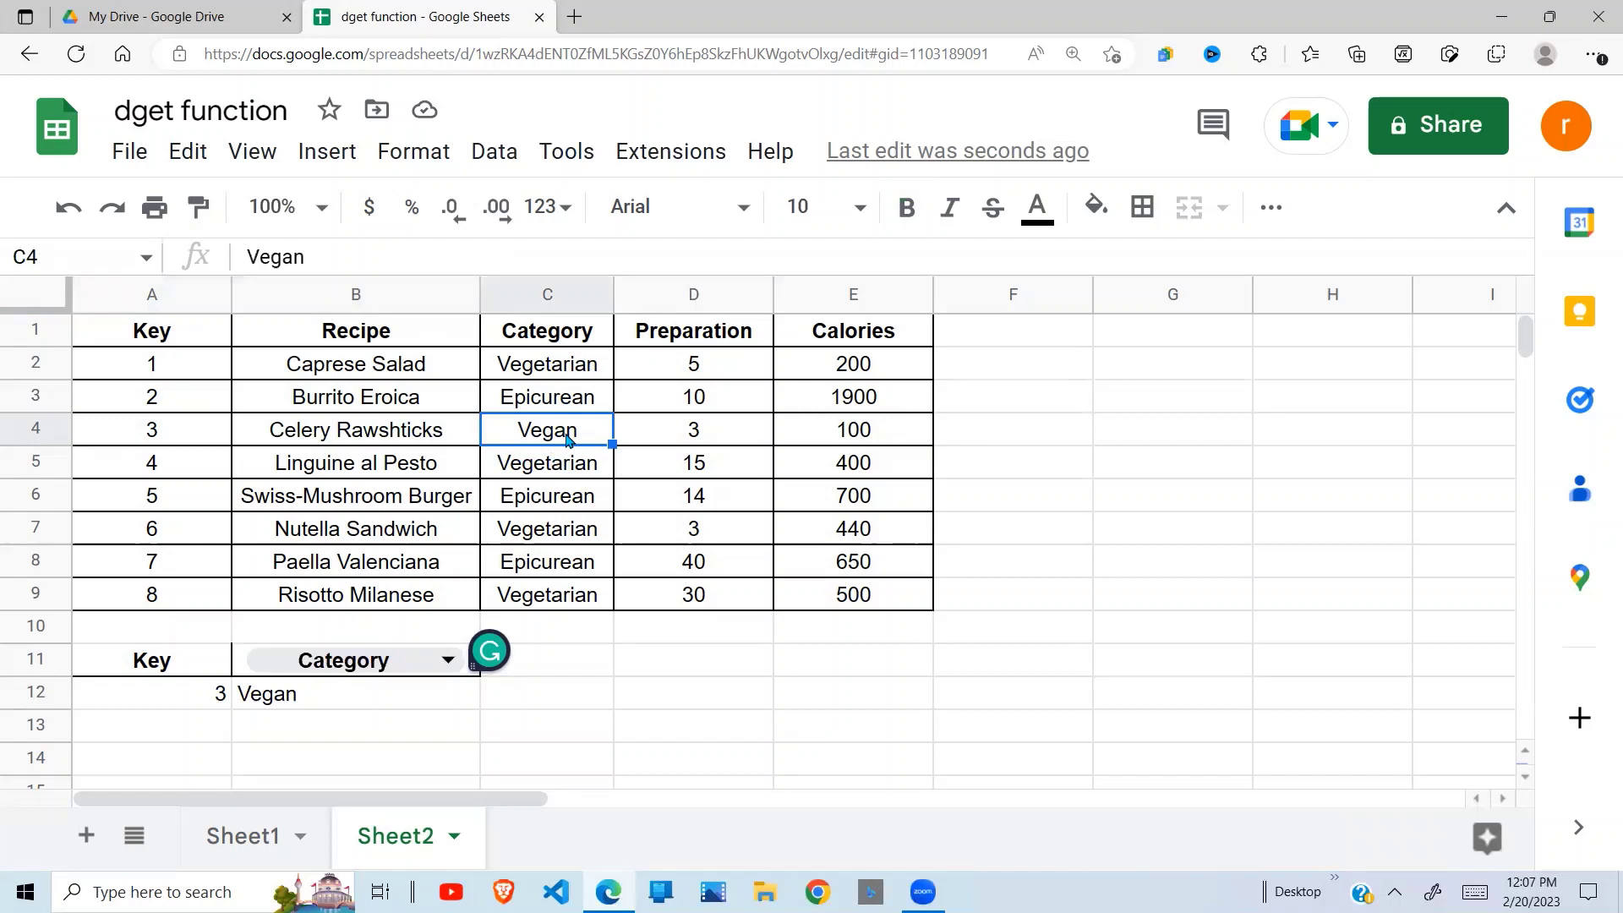
# - Switch the B11 field chip to Calories, then to Preparation, so B12 shows 3
pyautogui.click(448, 660)
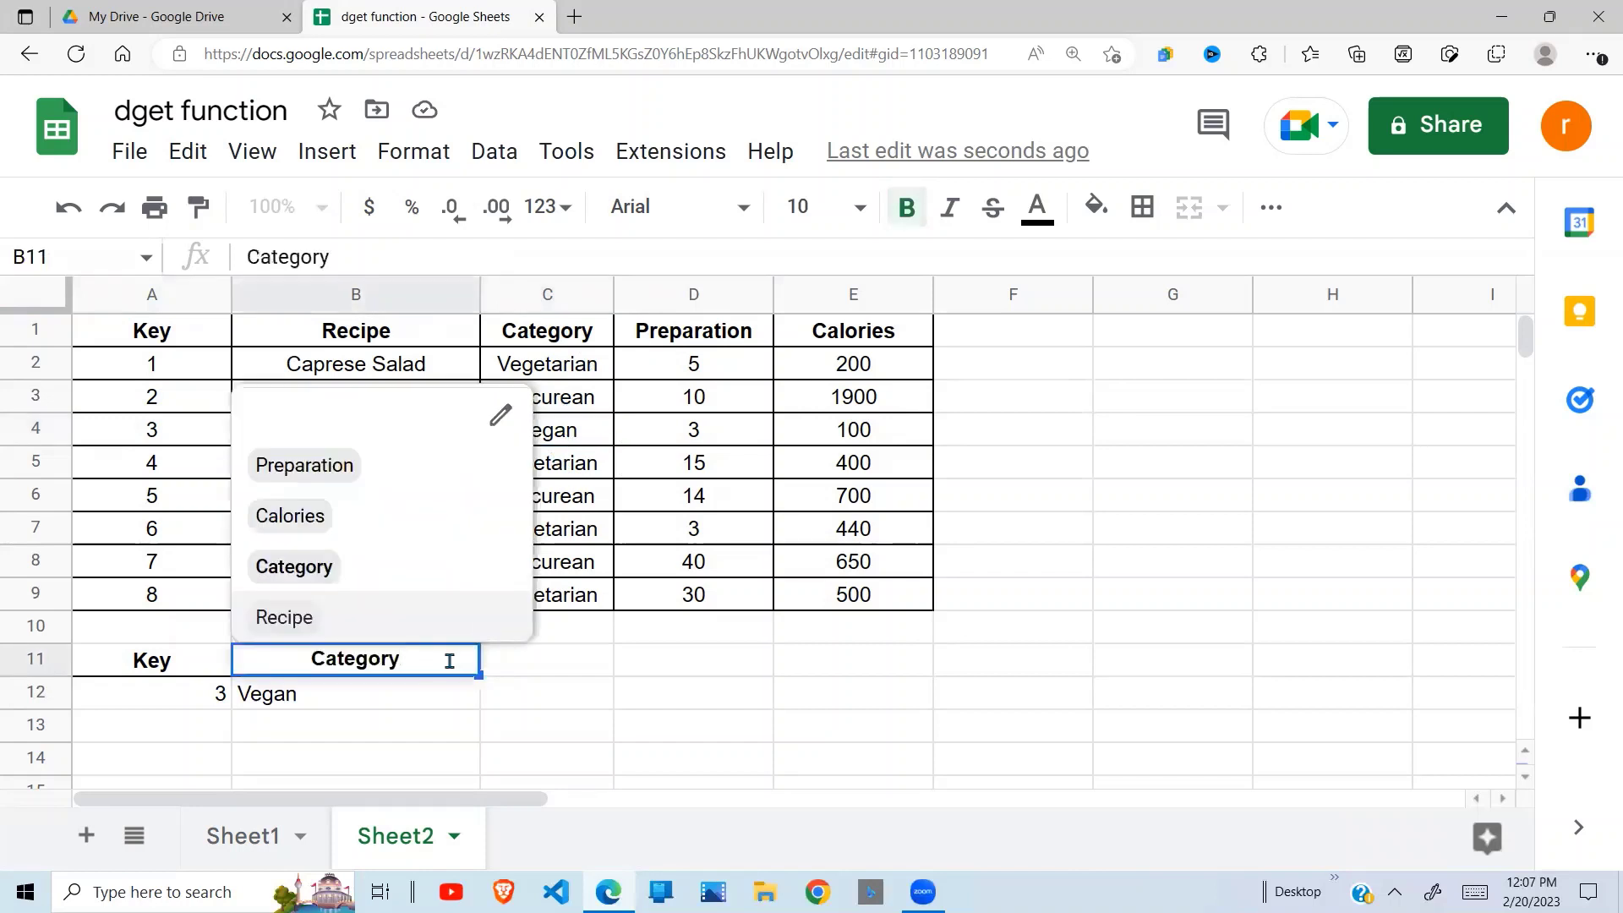
pyautogui.click(355, 531)
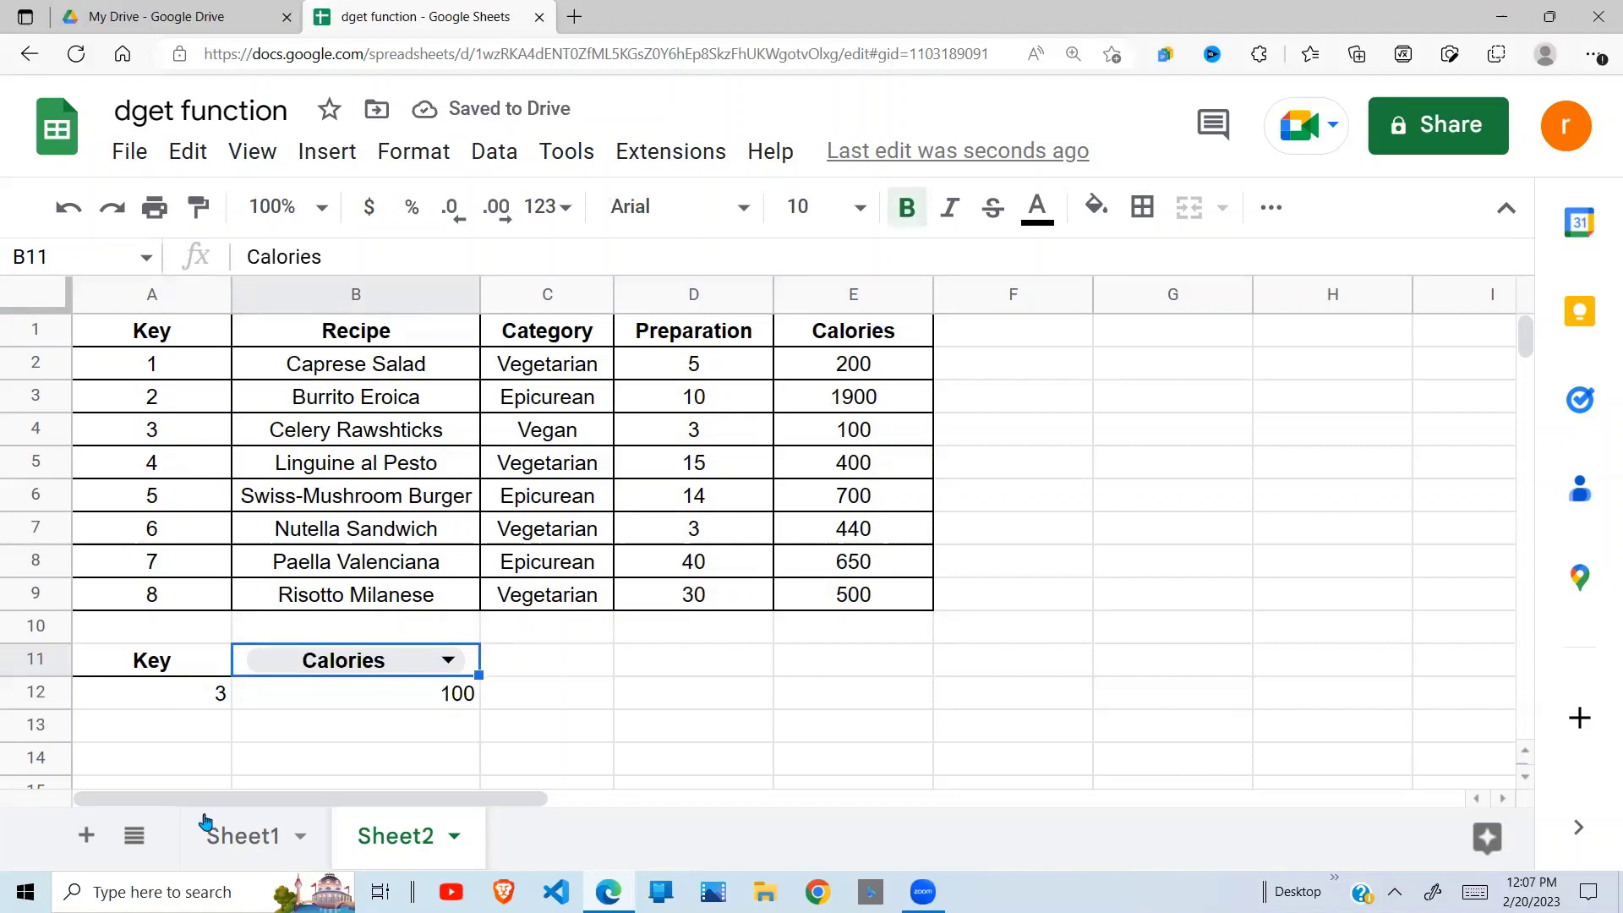
pyautogui.moveTo(154, 434); pyautogui.dragTo(851, 427)
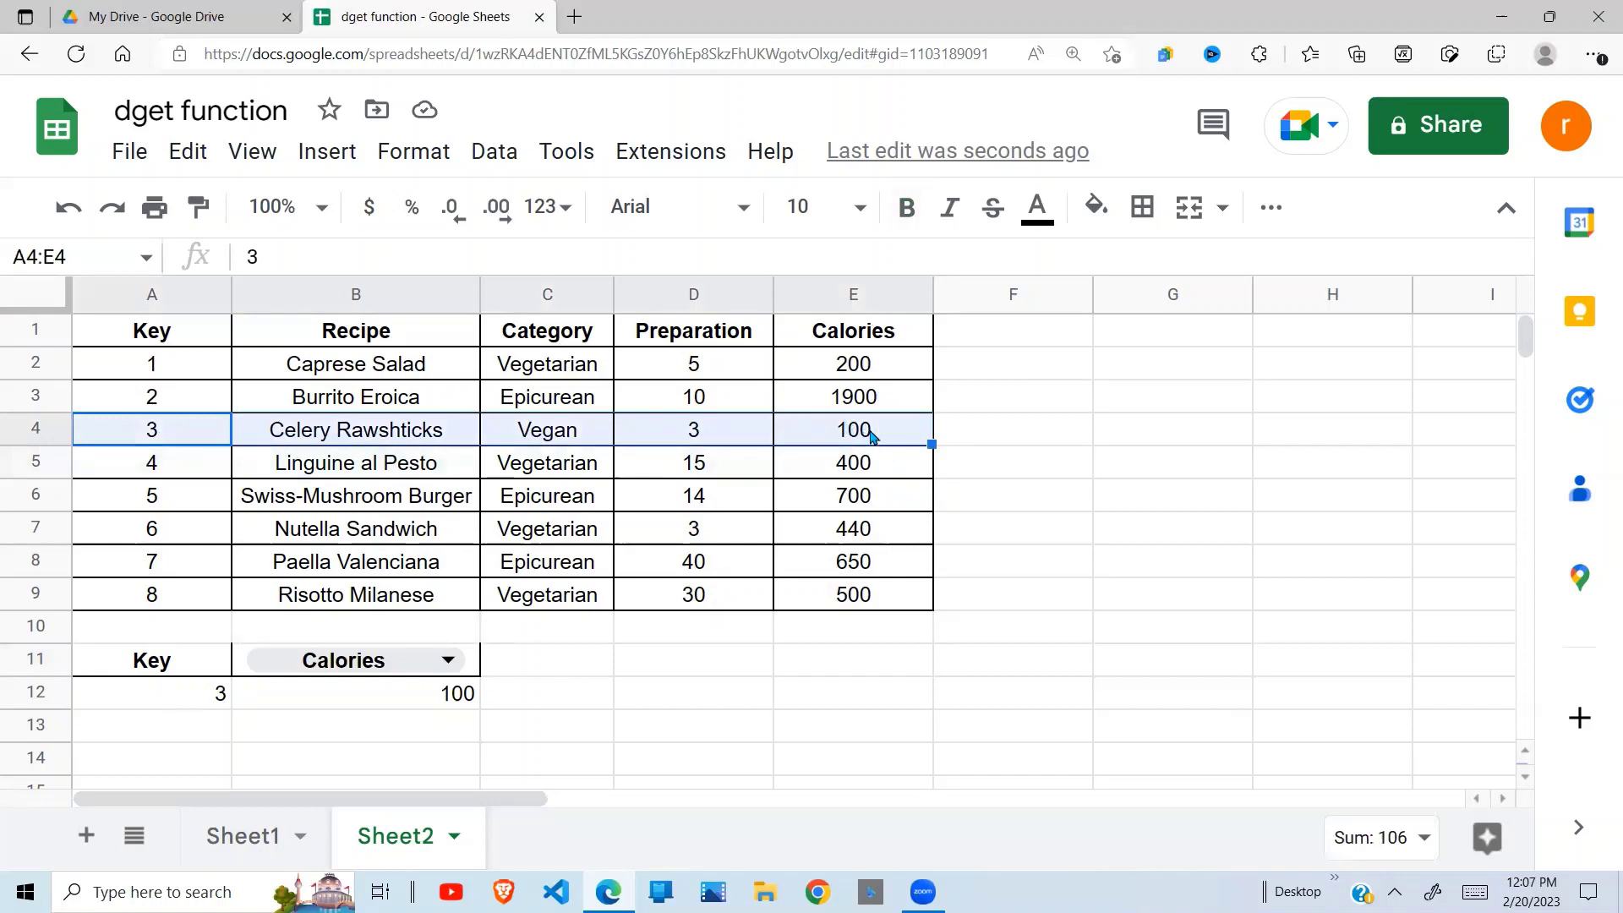
pyautogui.click(445, 661)
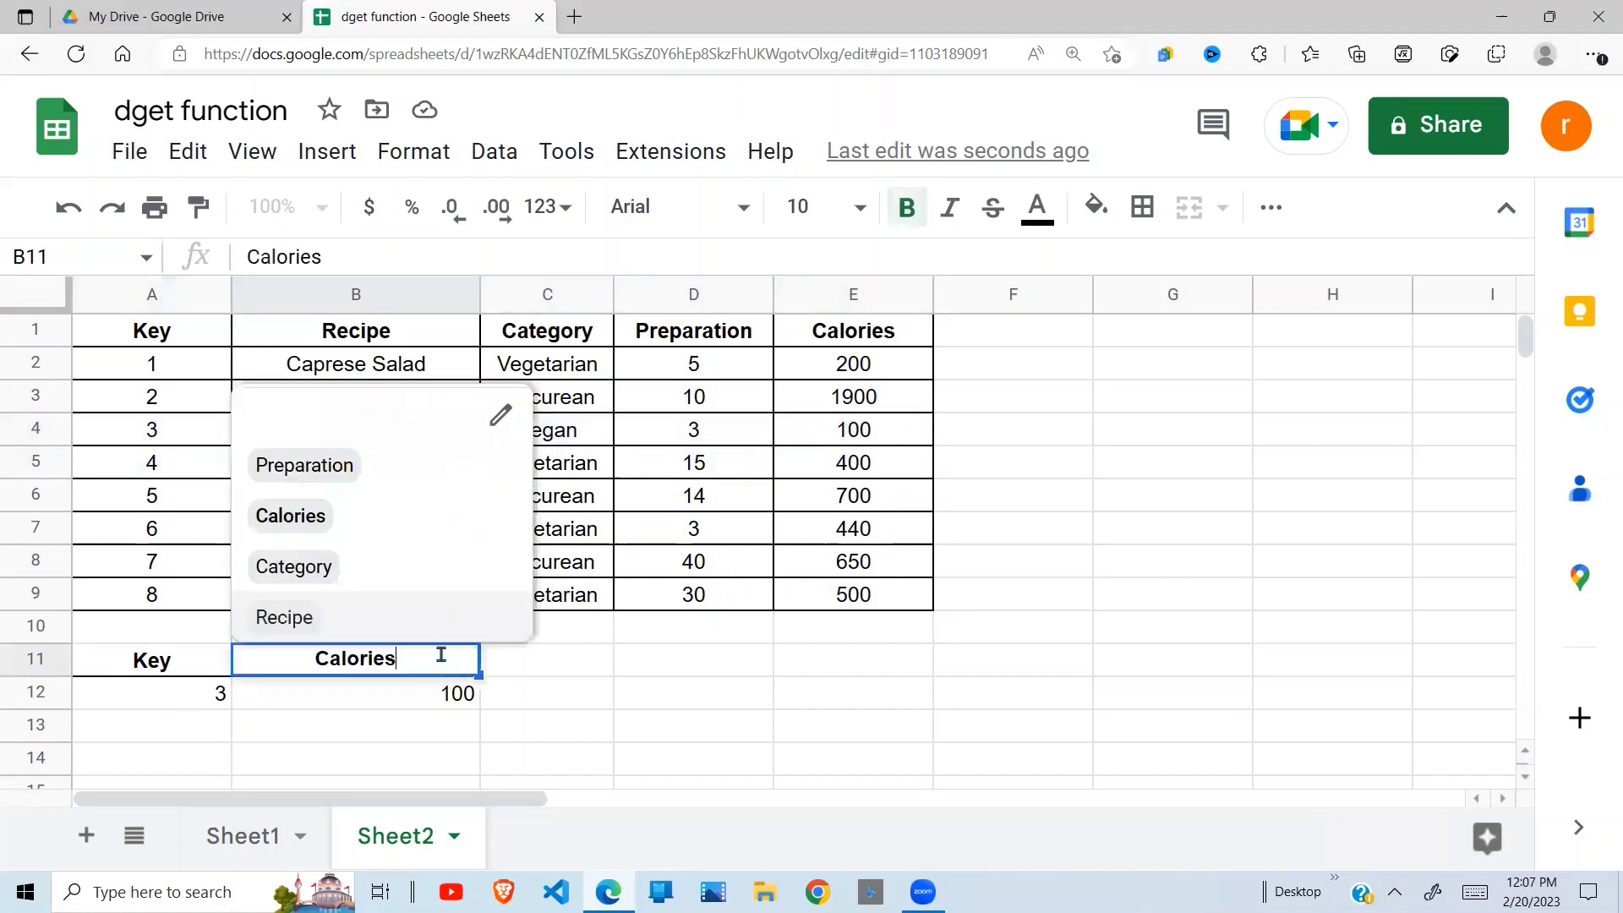
pyautogui.click(346, 479)
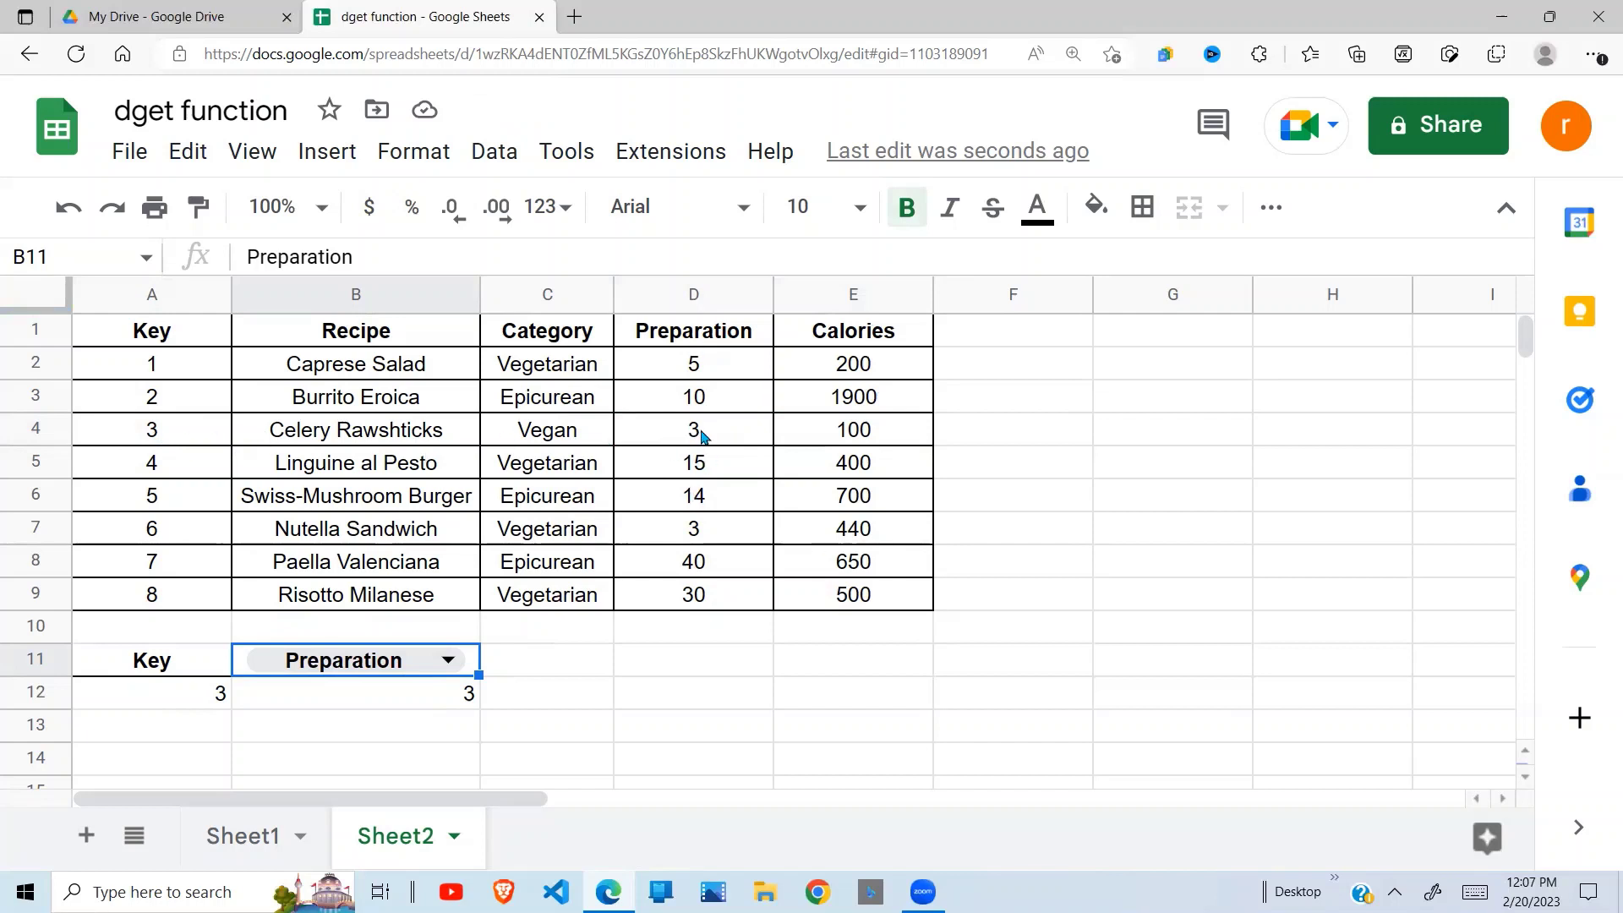
# - Enter key 5 in A12 and confirm the table's key-5 row shows preparation time 14, matching B12
pyautogui.click(201, 699)
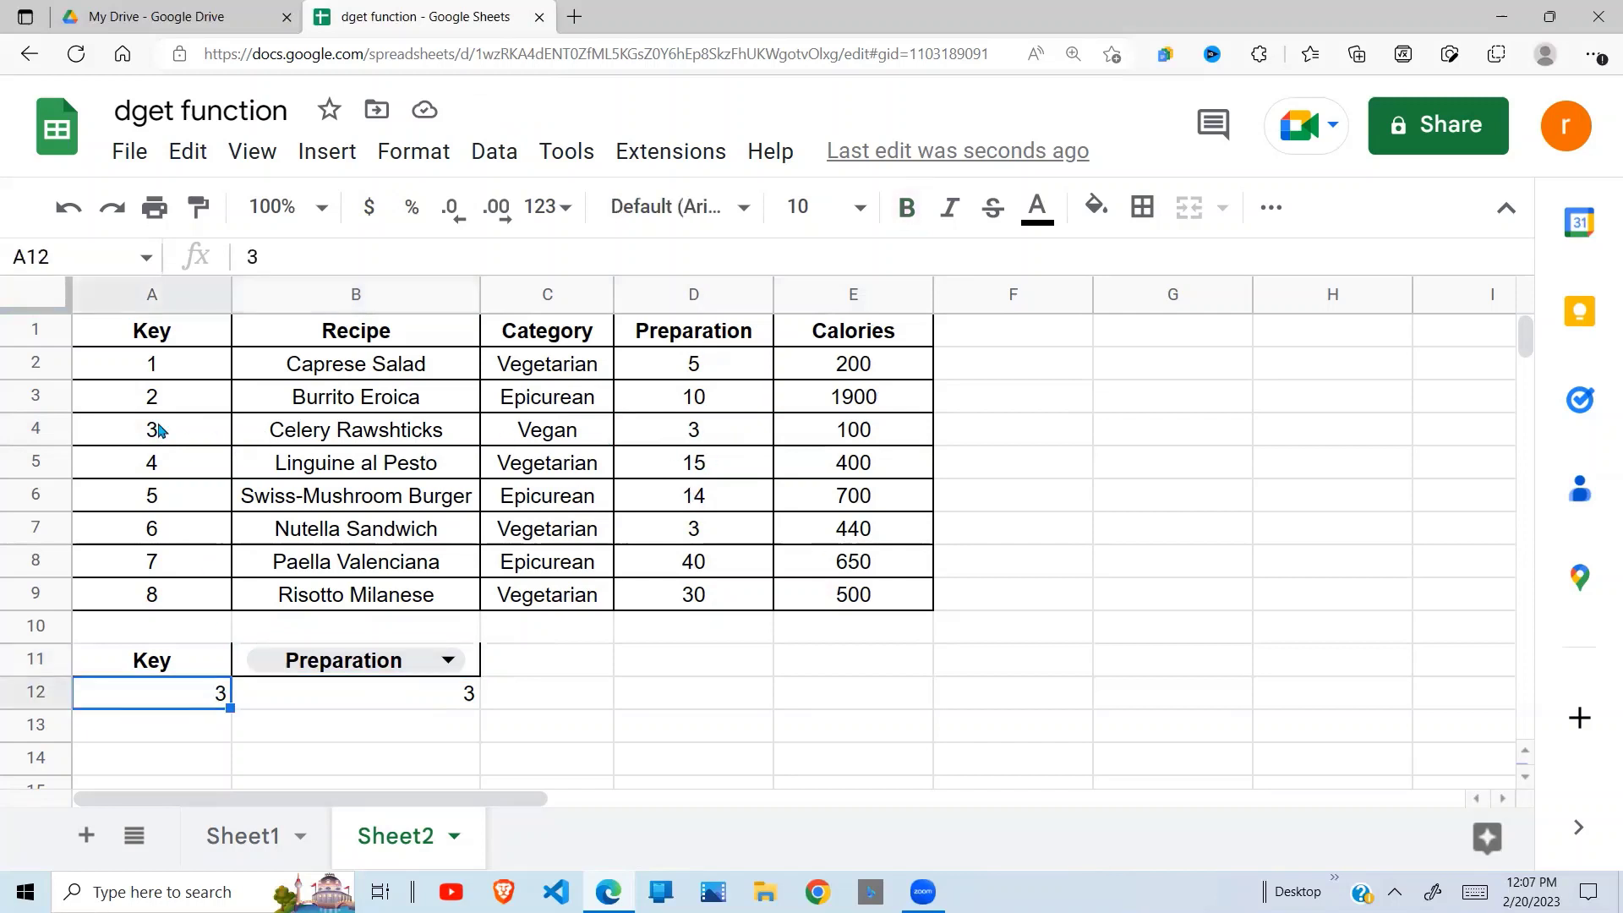
pyautogui.write('5')
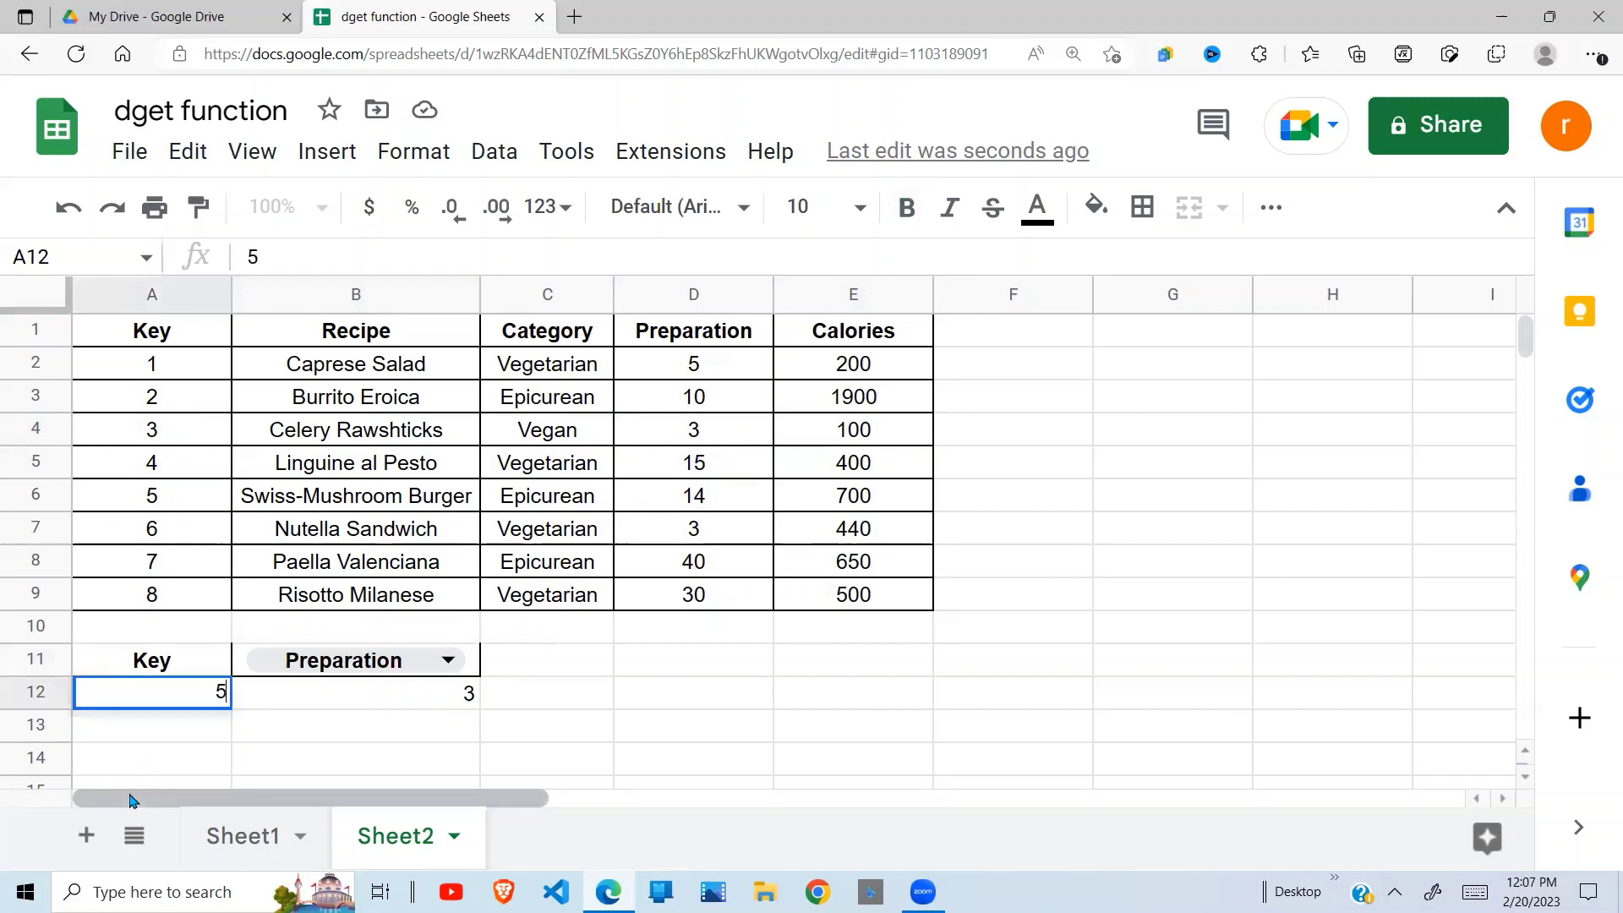
pyautogui.click(388, 742)
pyautogui.moveTo(184, 506); pyautogui.dragTo(864, 507)
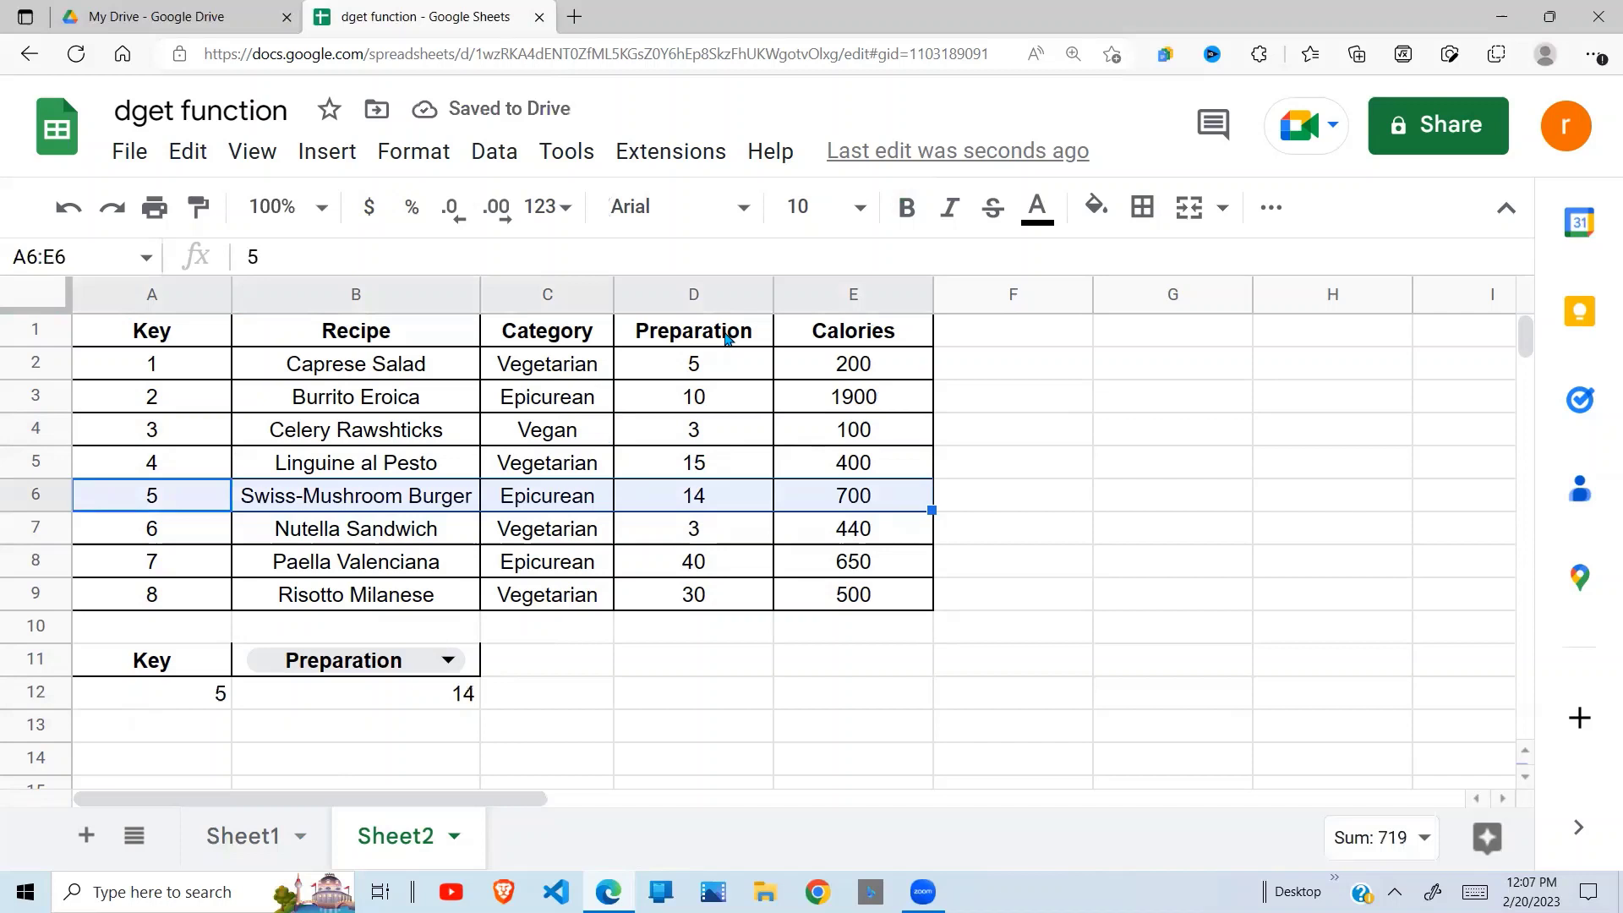
pyautogui.click(705, 507)
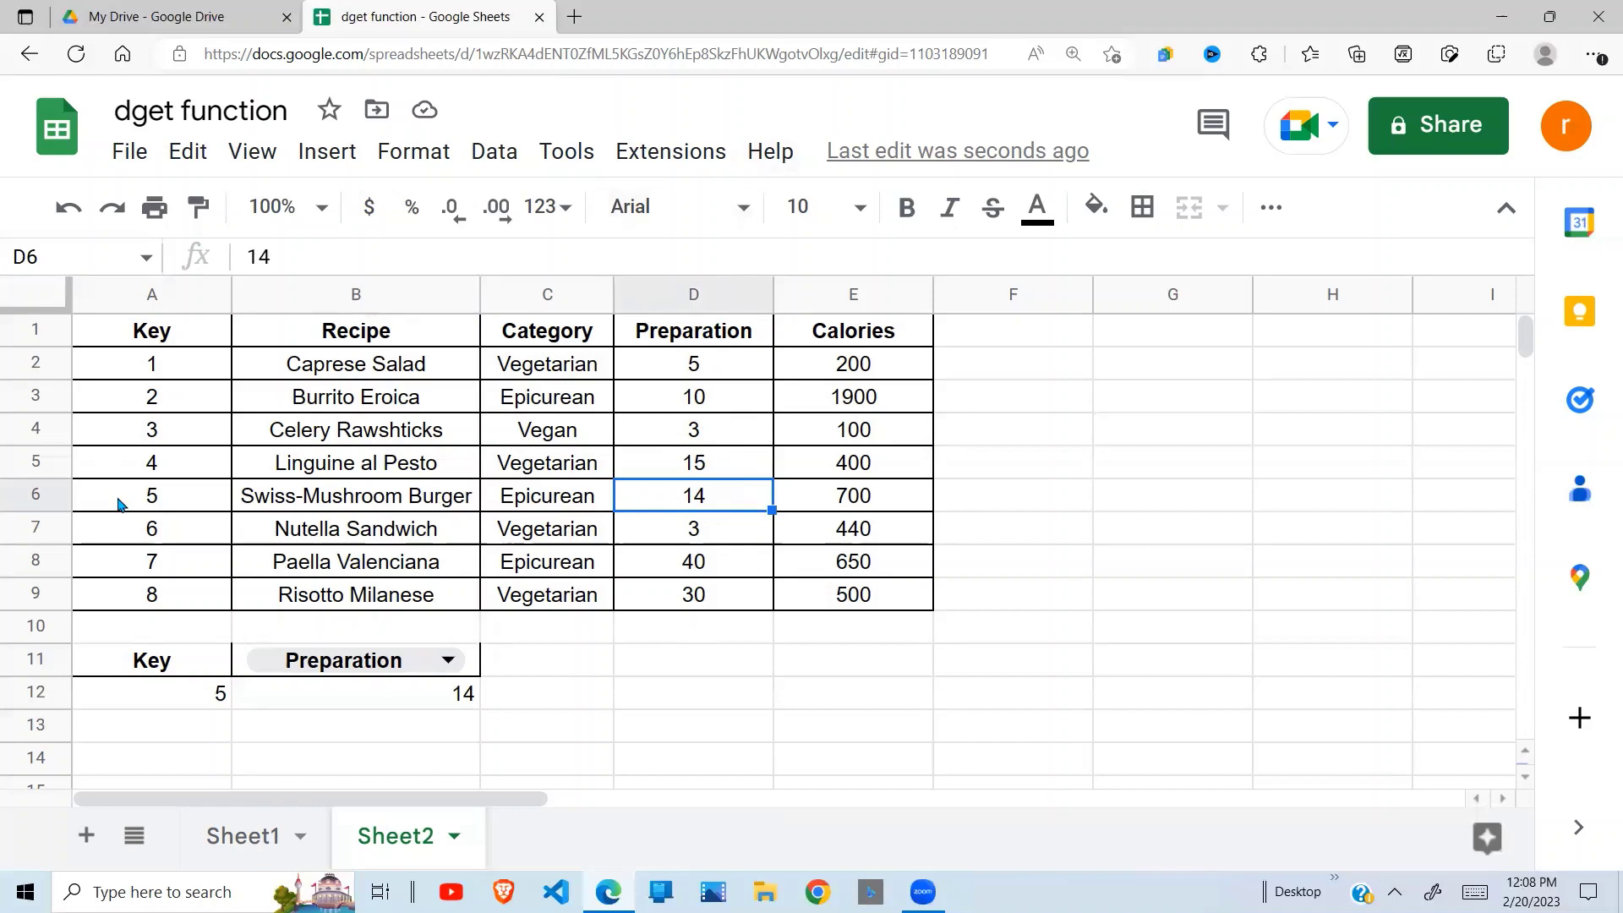
pyautogui.moveTo(121, 503); pyautogui.dragTo(847, 495)
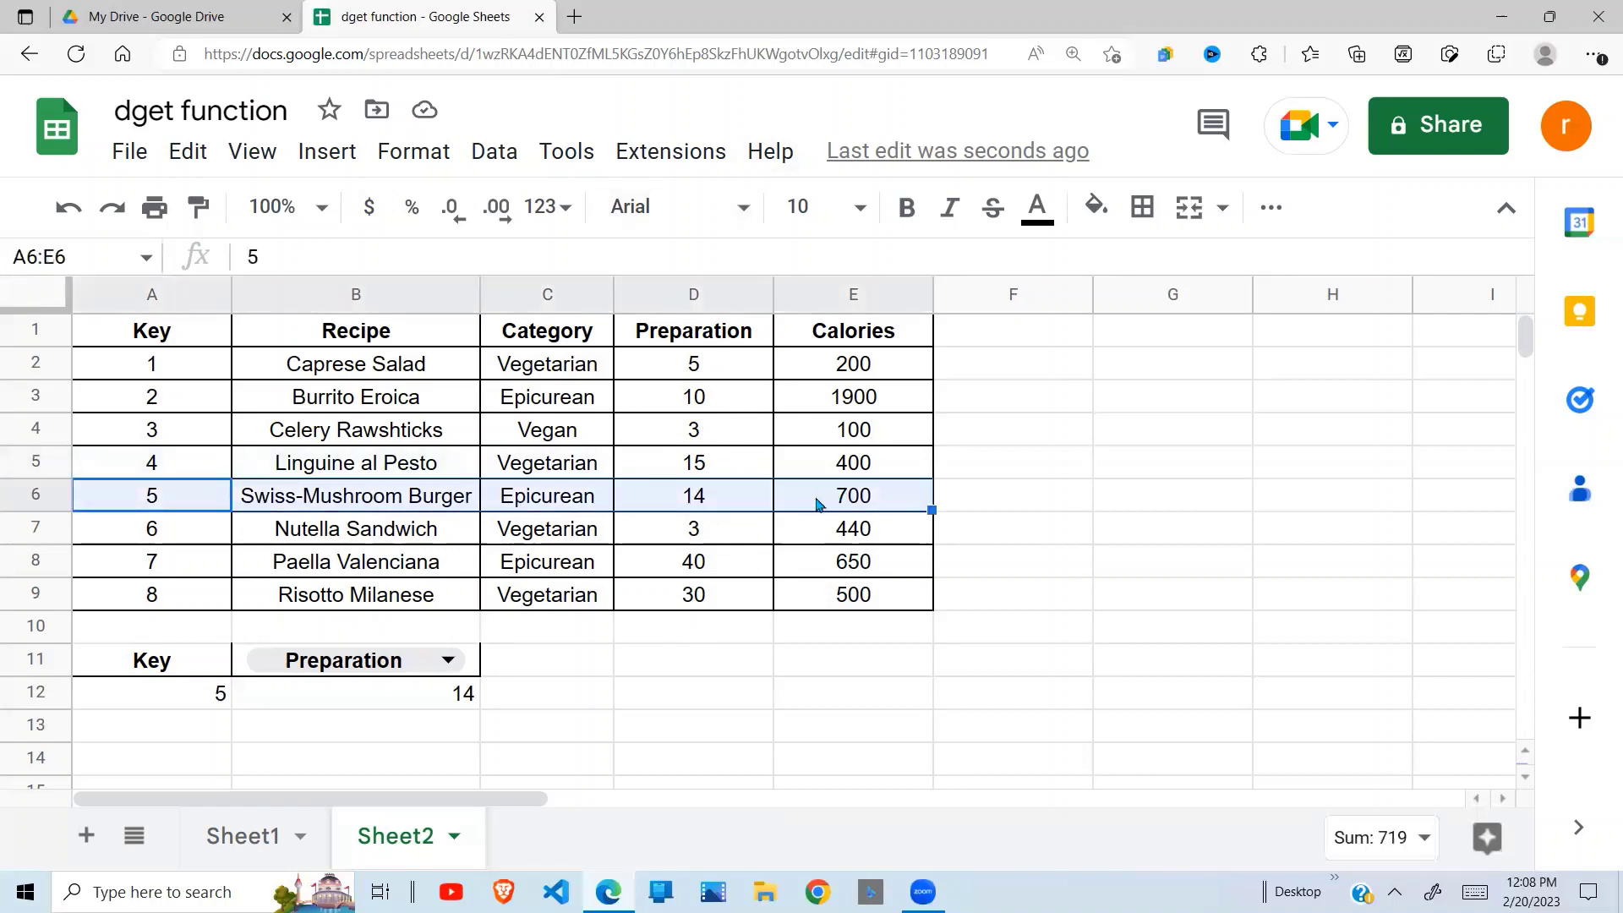
pyautogui.click(745, 498)
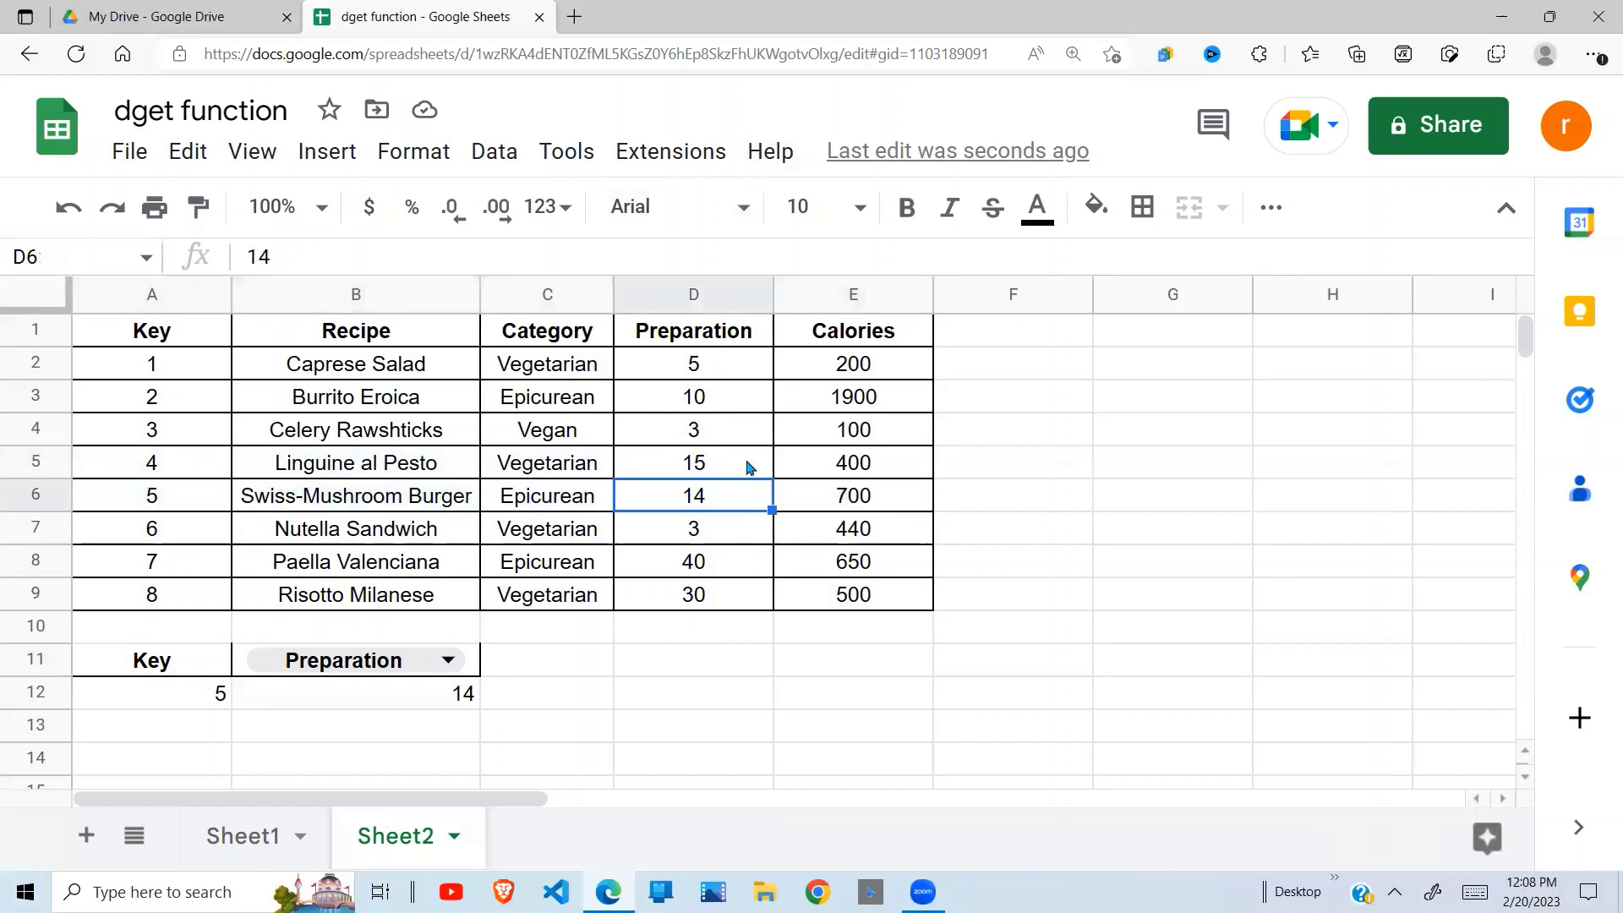